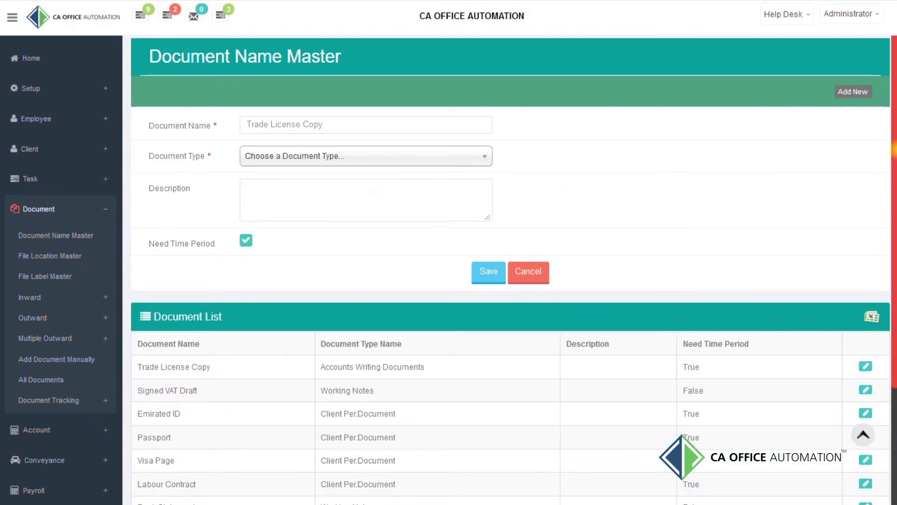
Look through the document list in the Document Name Master and export it as an Excel file
scroll(514, 269, down, 2)
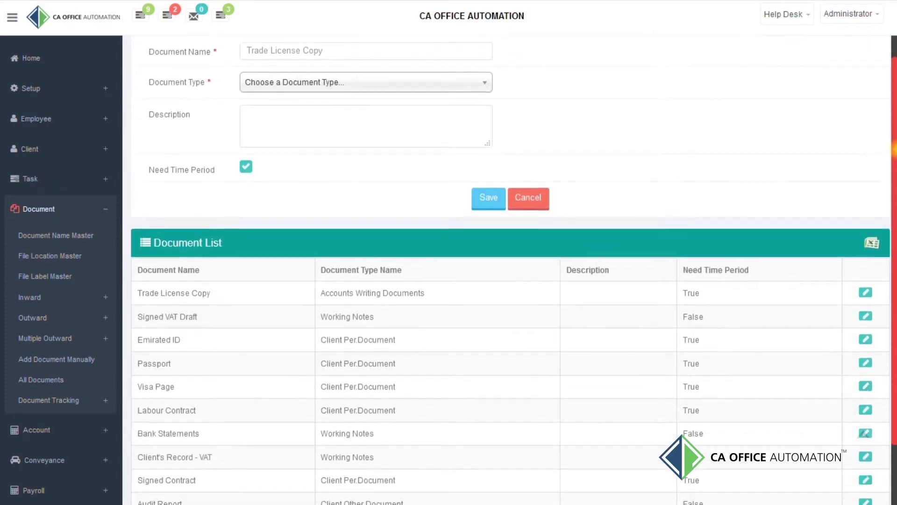
scroll(514, 269, up, 2)
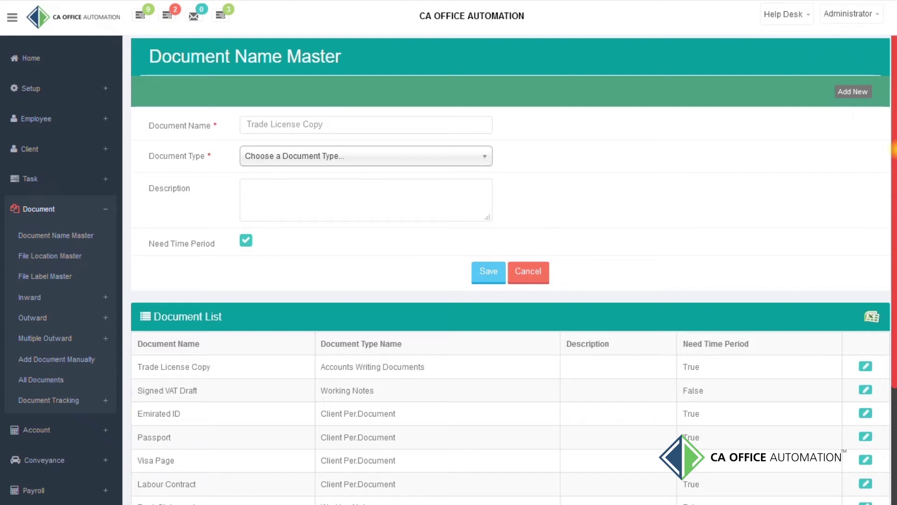
scroll(894, 100, down, 3)
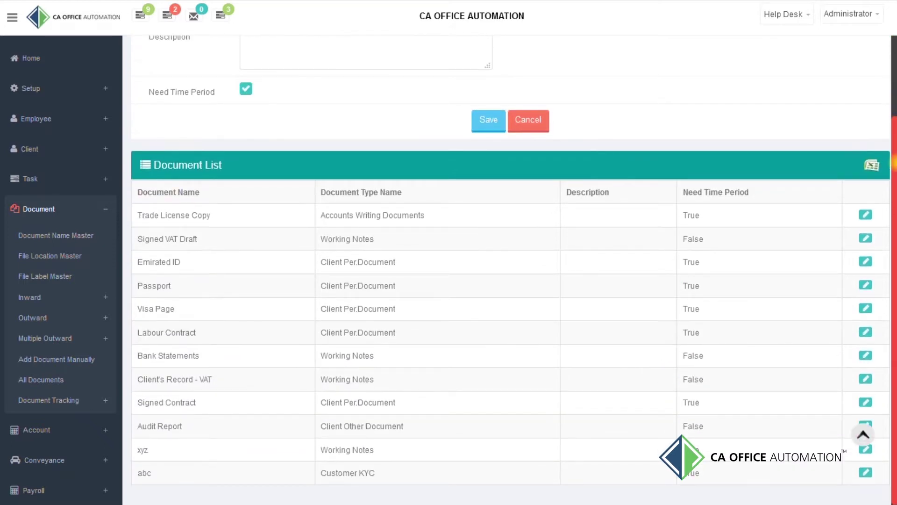
click(869, 165)
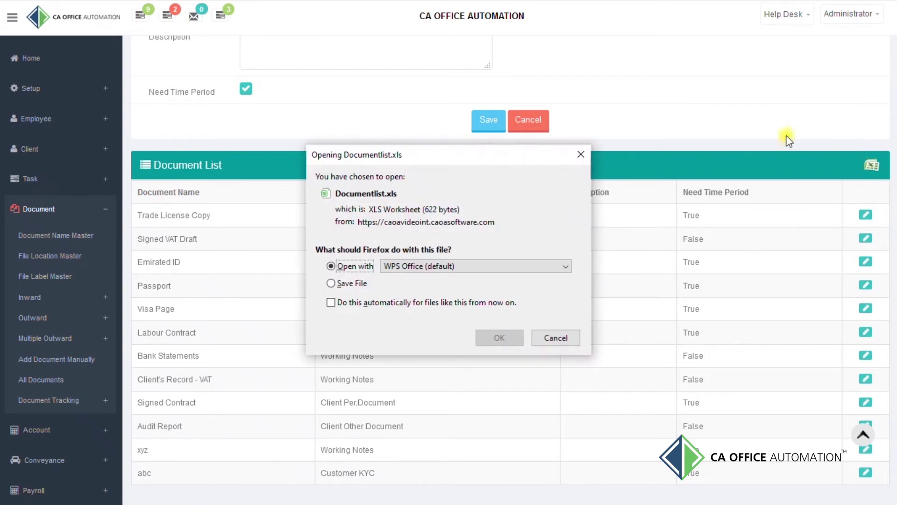
key(Return)
Open the Cupboard -1 record in the File Location Master for editing and try its status switch
click(41, 256)
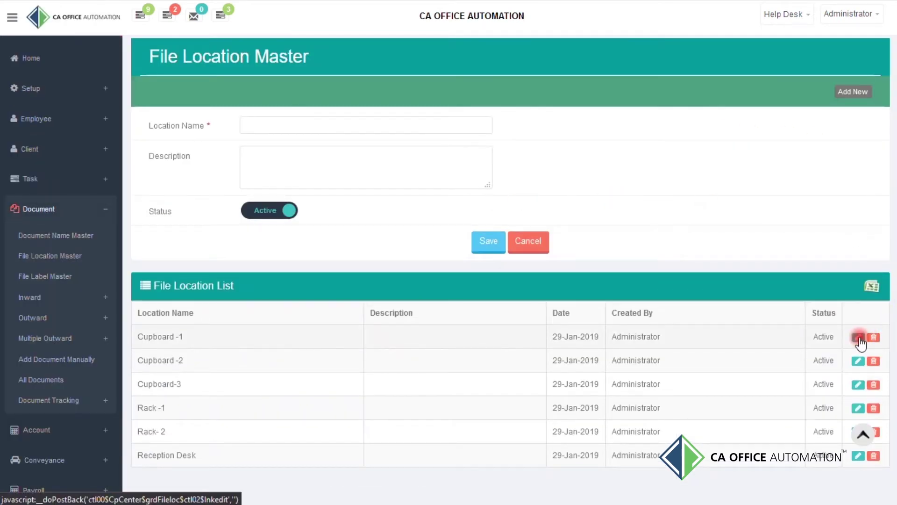
click(858, 337)
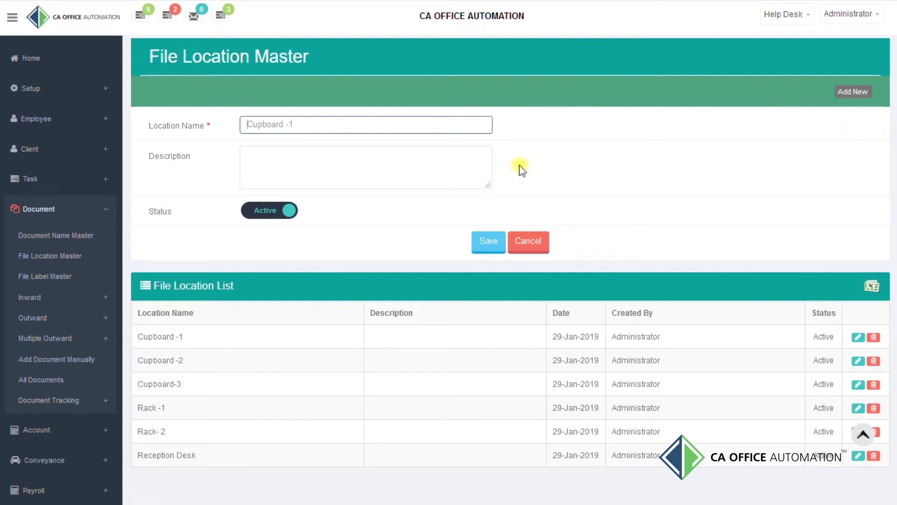
click(286, 212)
click(262, 213)
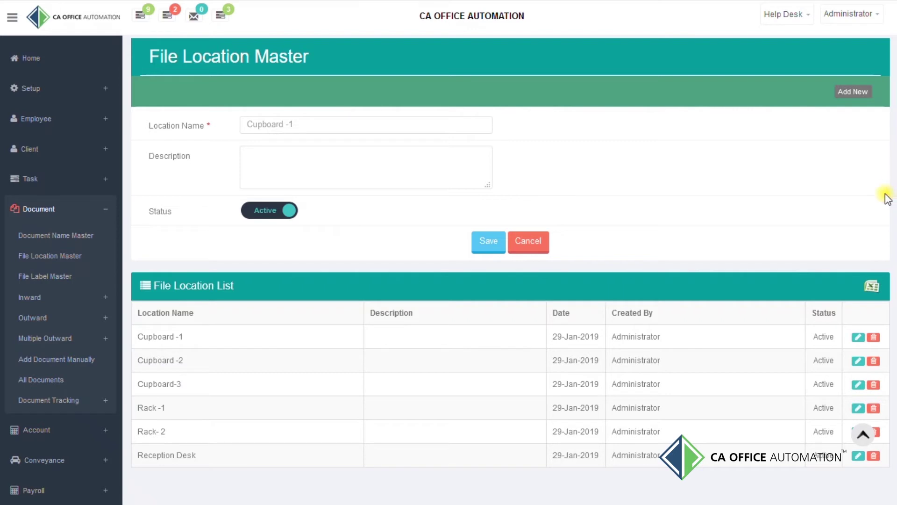
Request the Excel export of the file location list, dismiss the download, and open the File Label Master
click(872, 286)
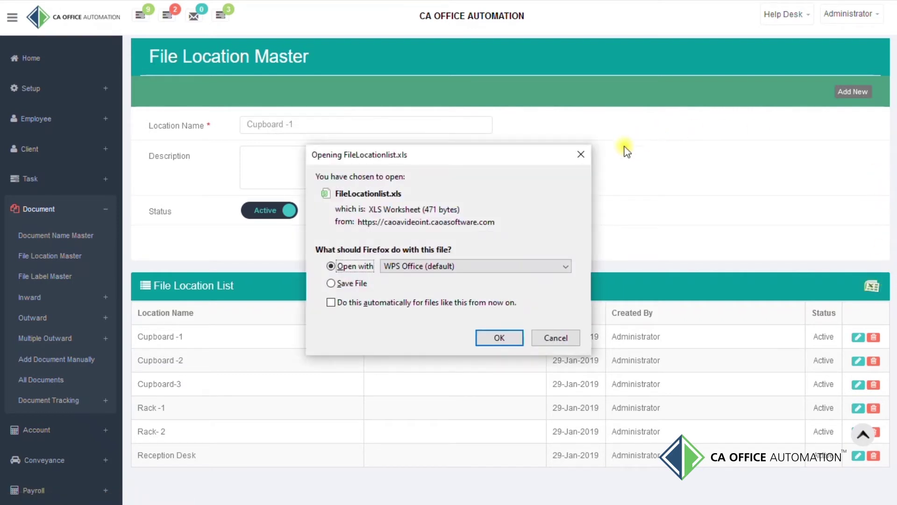
click(581, 155)
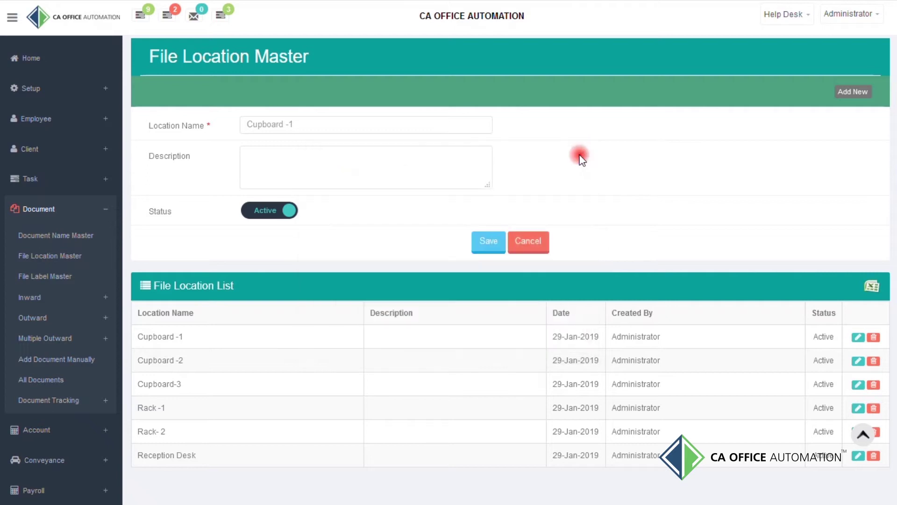
click(64, 276)
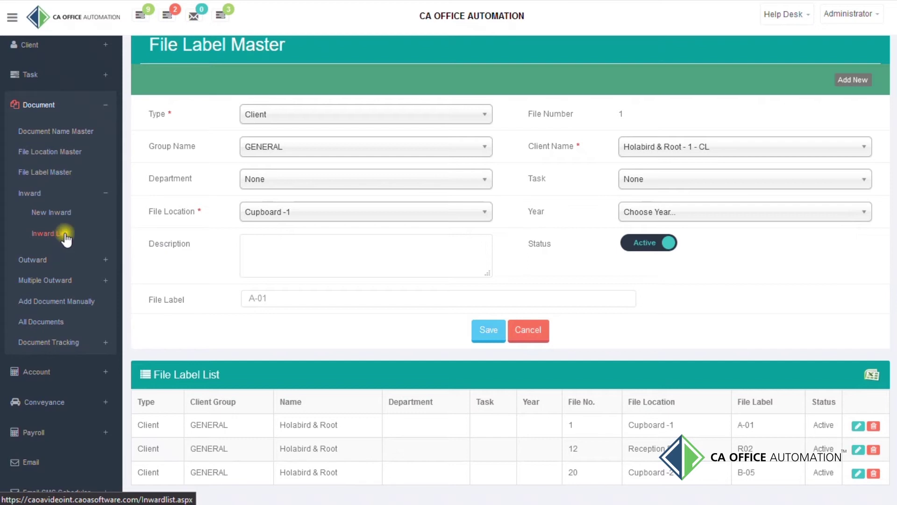
Start a new inward entry for the client Utopia Solutions Inc, keeping Telephone/Fax as the inward method
click(60, 216)
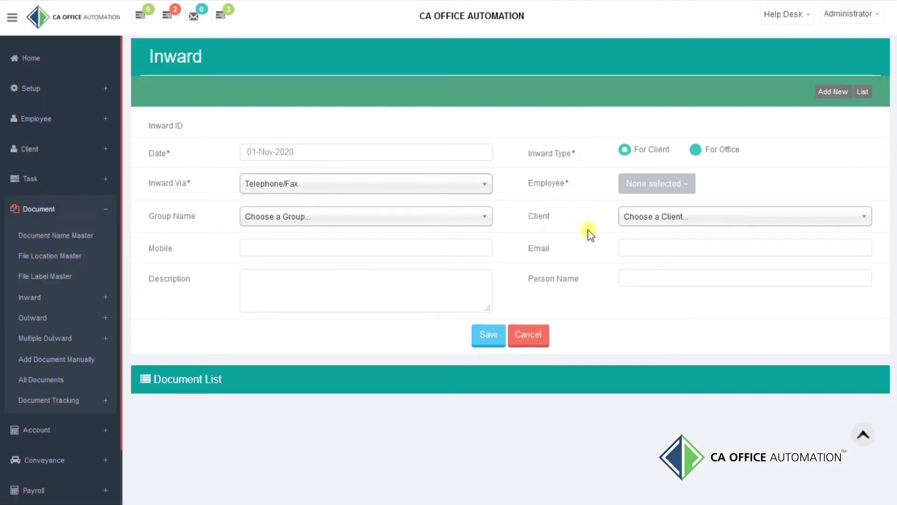
click(342, 187)
click(341, 187)
click(668, 217)
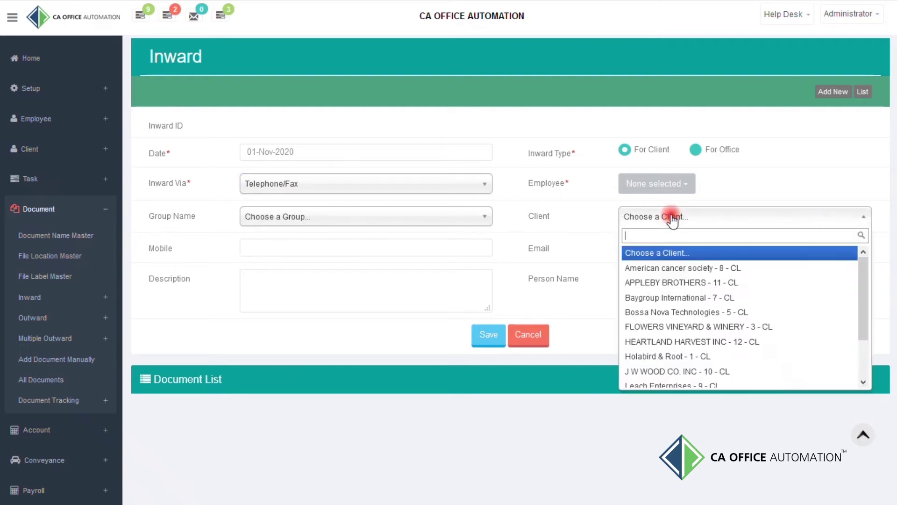
scroll(667, 284, down, 1)
click(667, 382)
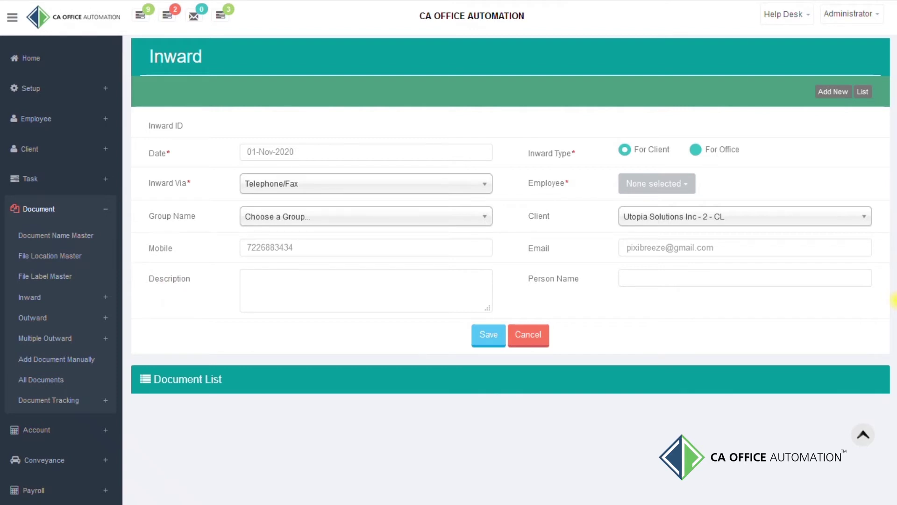
Assign all employees to the inward entry and save it
click(654, 185)
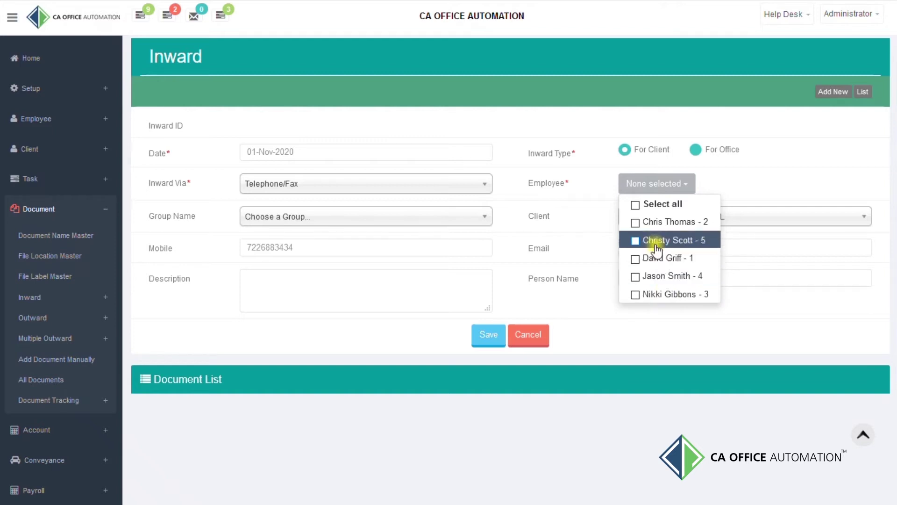
click(651, 223)
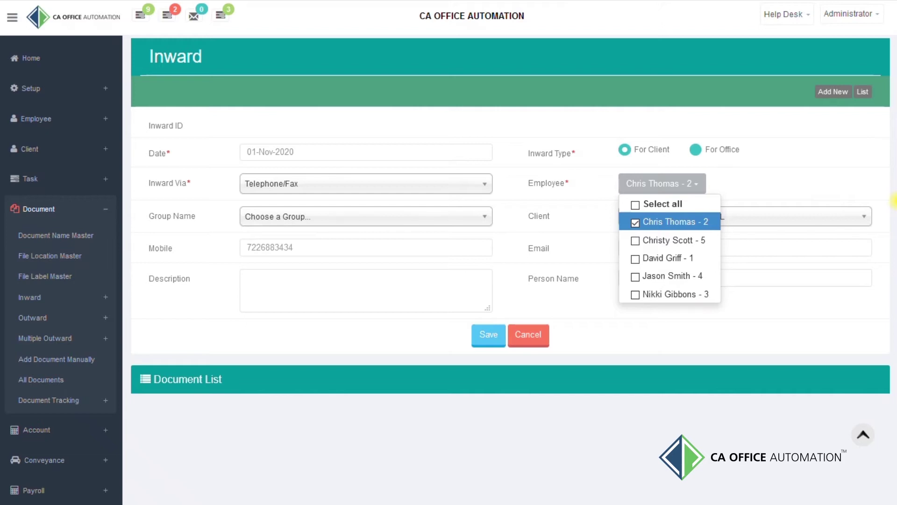
click(650, 209)
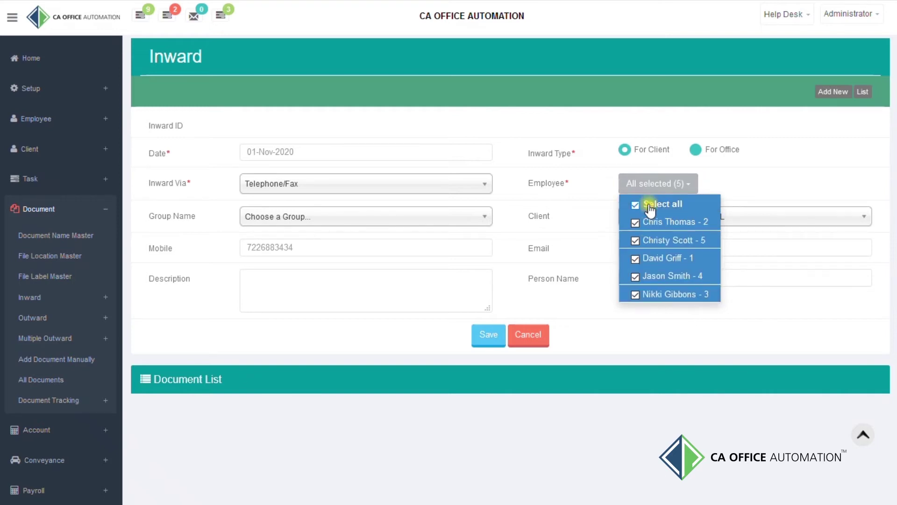
click(736, 187)
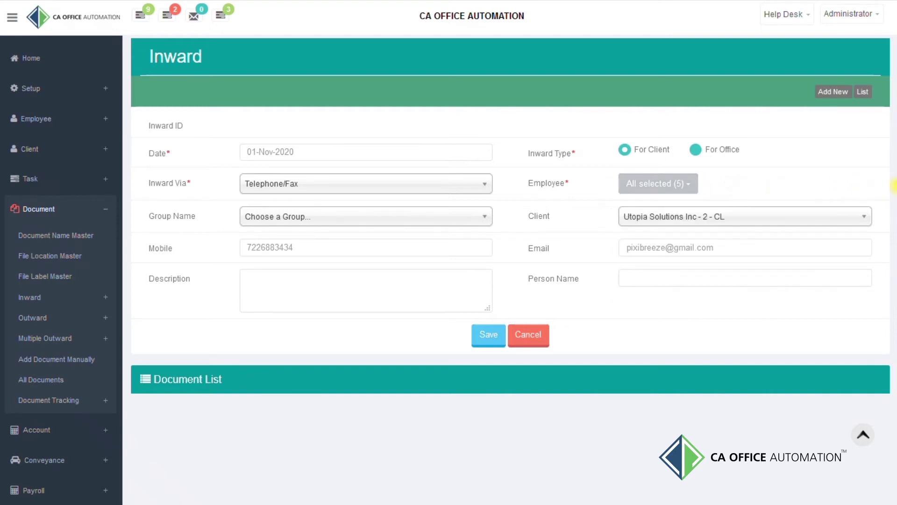
click(486, 333)
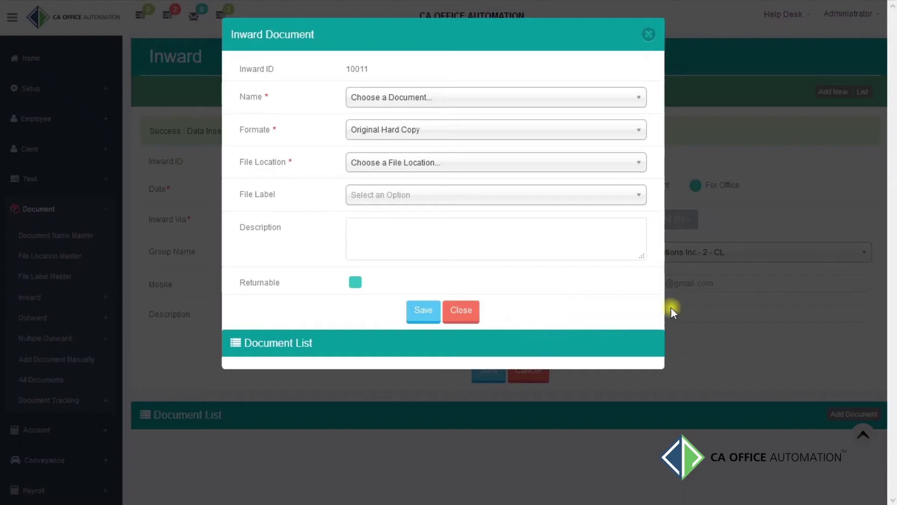
Try to add Bank Statements in Soft Copy format as an inward document without attaching a file
click(461, 96)
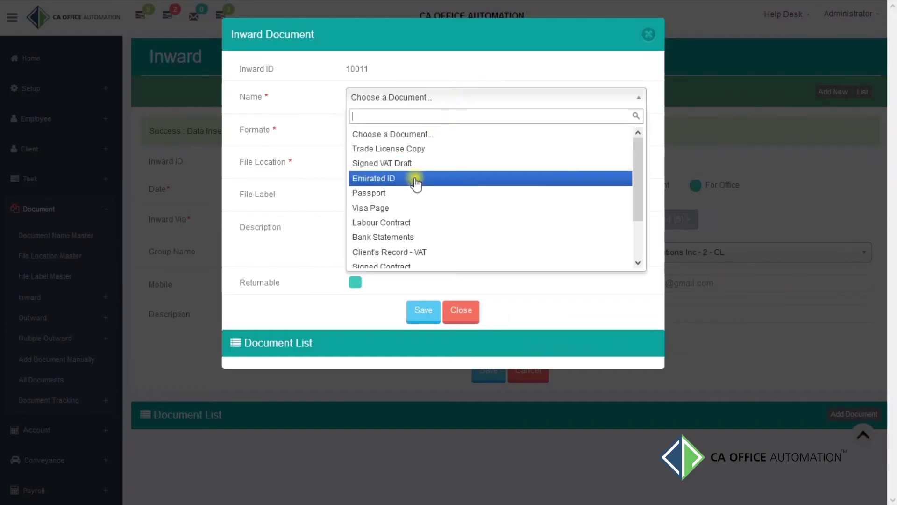
scroll(446, 243, down, 2)
click(486, 192)
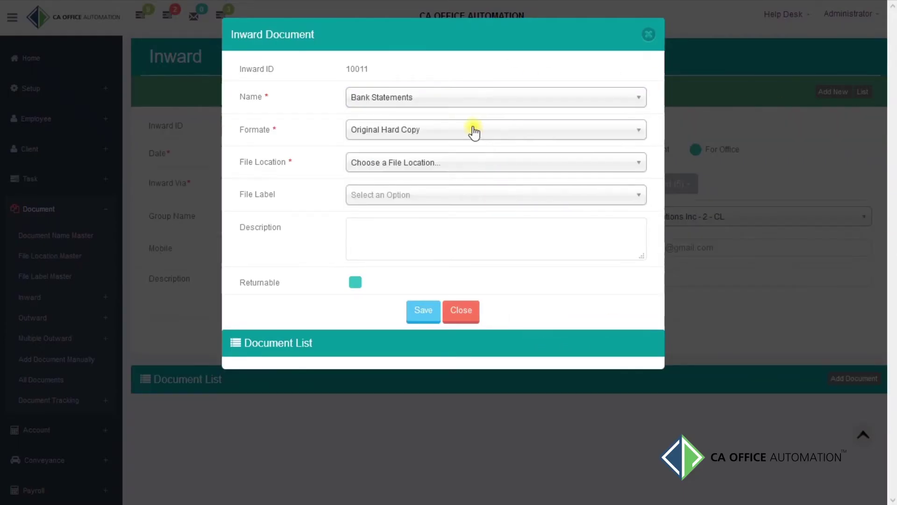
click(475, 133)
click(393, 196)
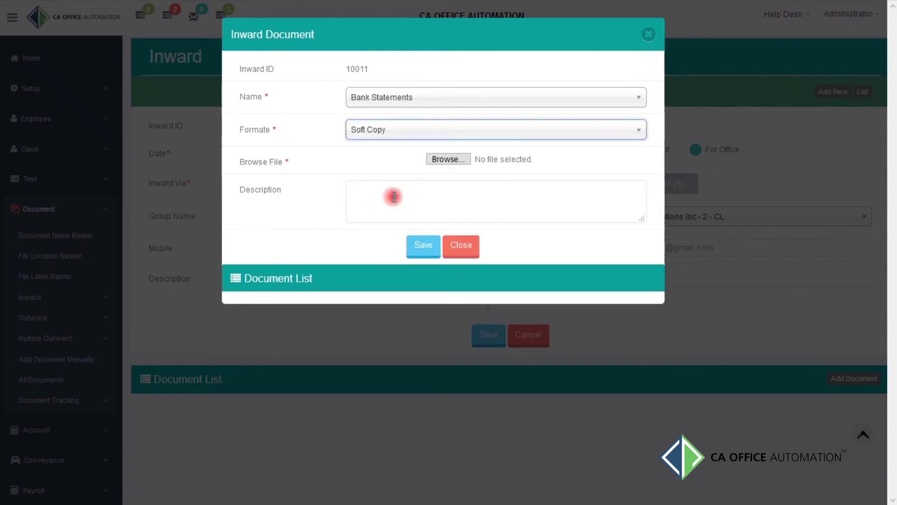
click(542, 151)
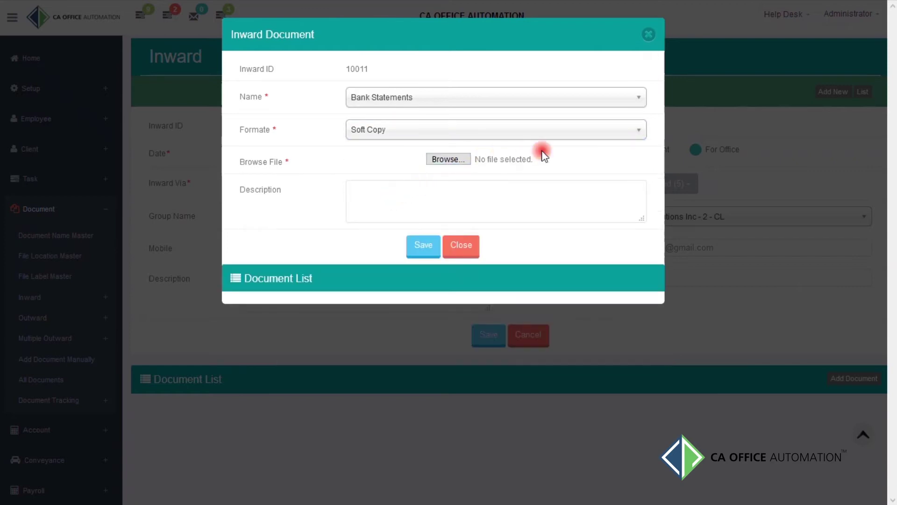
click(421, 252)
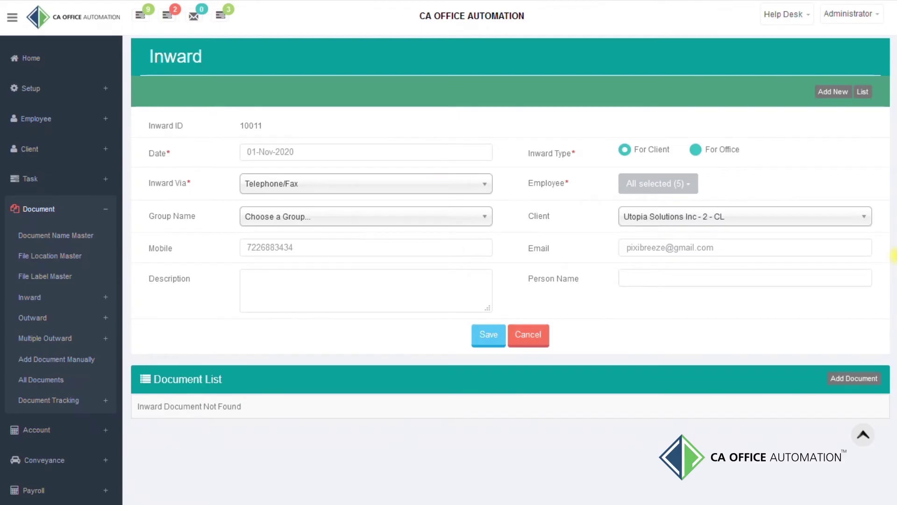
Open the Utopia Solutions Inc inward dated 01/Nov/2020 from the home page's pending inwards and try the Not For Me option
click(27, 57)
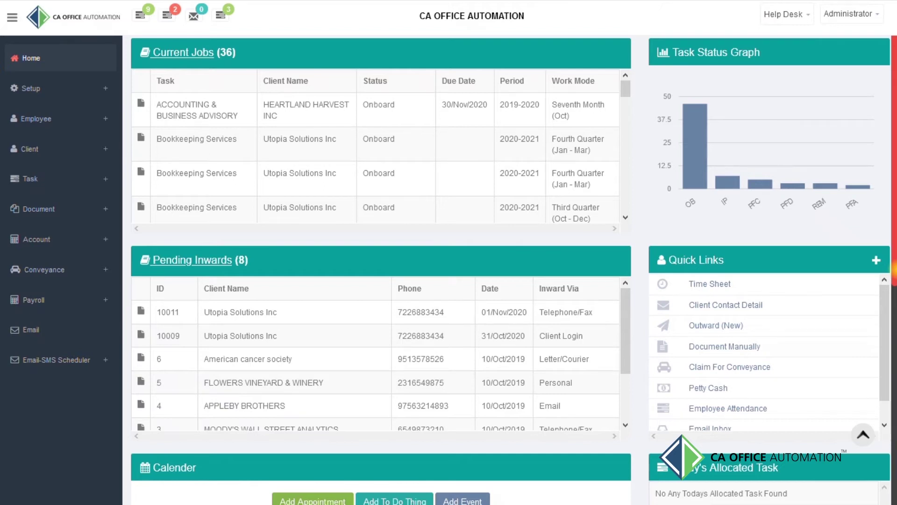
click(272, 315)
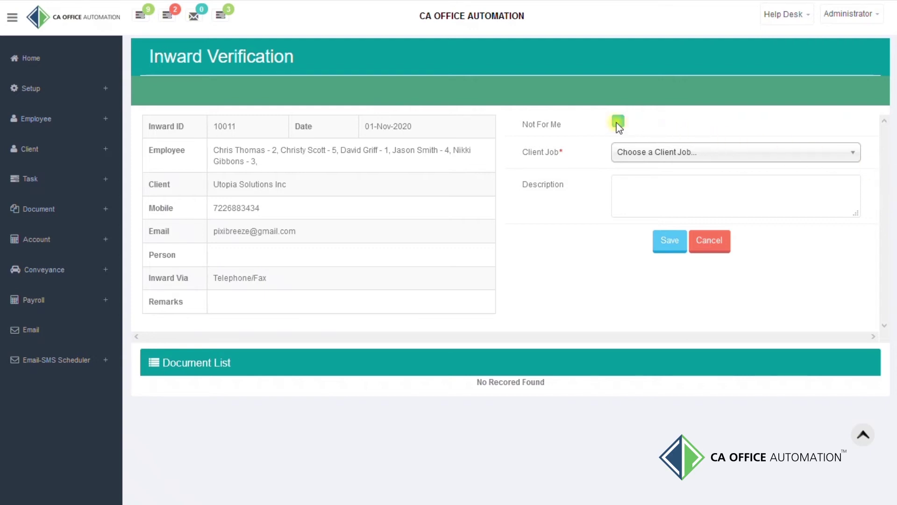
click(618, 121)
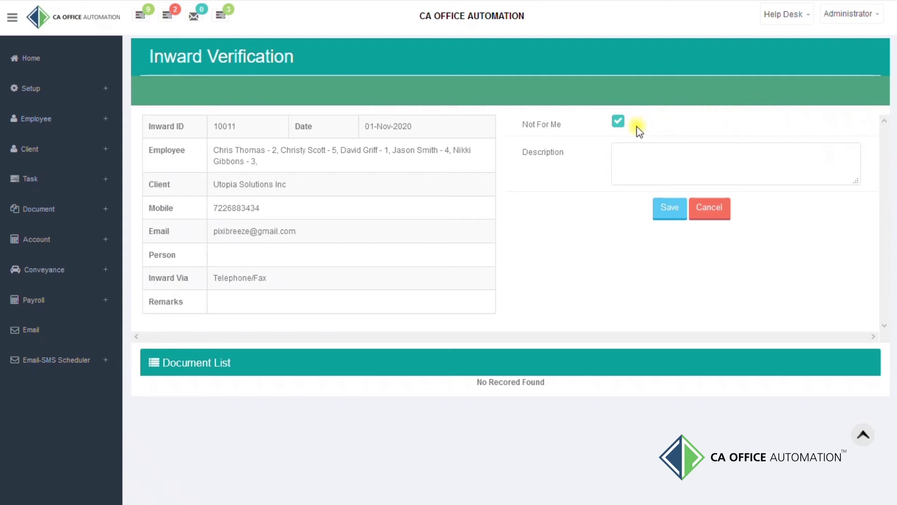
click(618, 122)
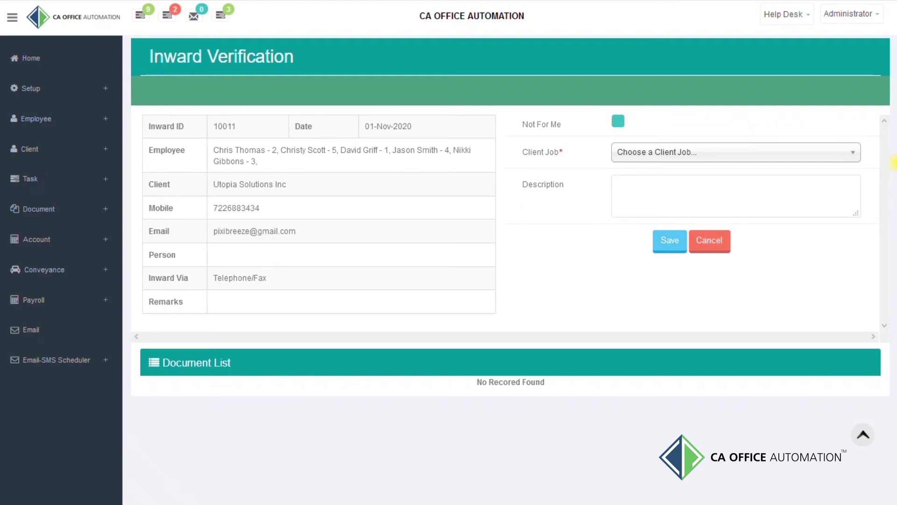
Verify the inward against the client job Bookkeeping Services - Second Quarter (July - Sep) - 2020-2021 and save it
click(756, 158)
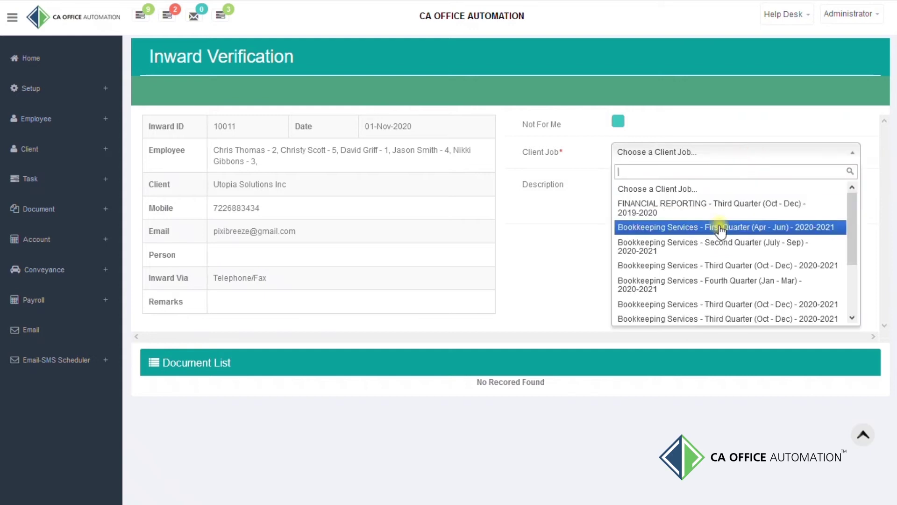
click(722, 246)
click(676, 243)
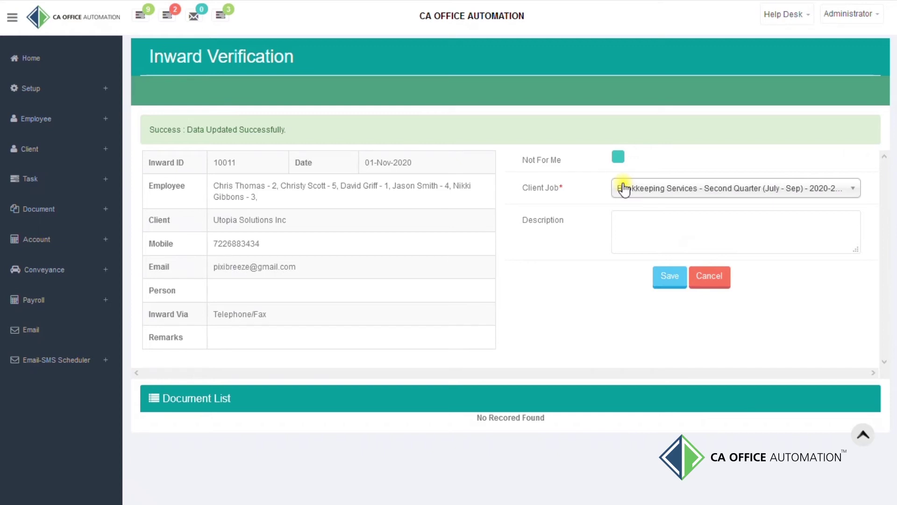
Open the inward list and print the newest Utopia Solutions Inc inward received via Telephone/Fax
click(52, 206)
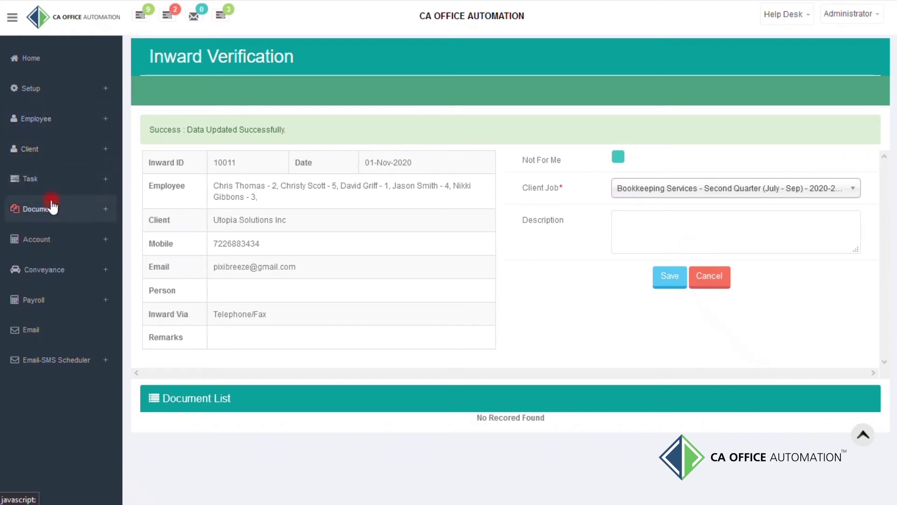
click(54, 256)
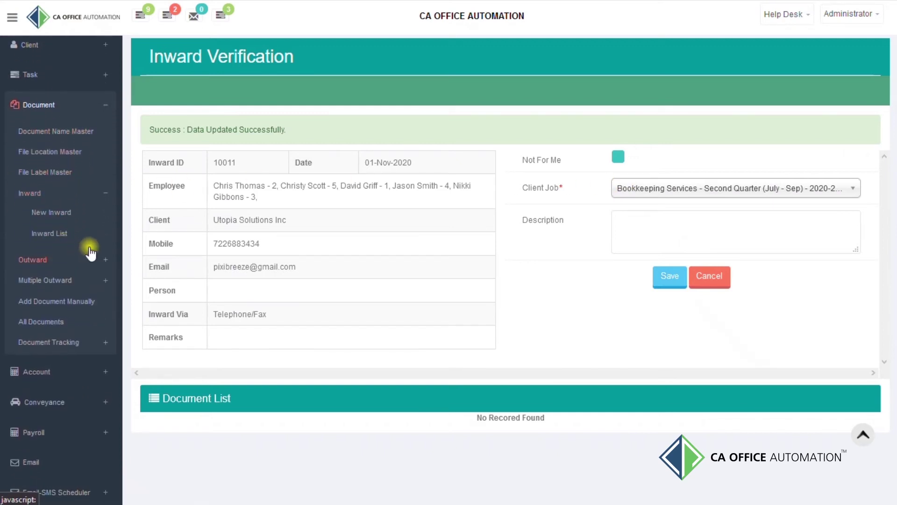
click(55, 233)
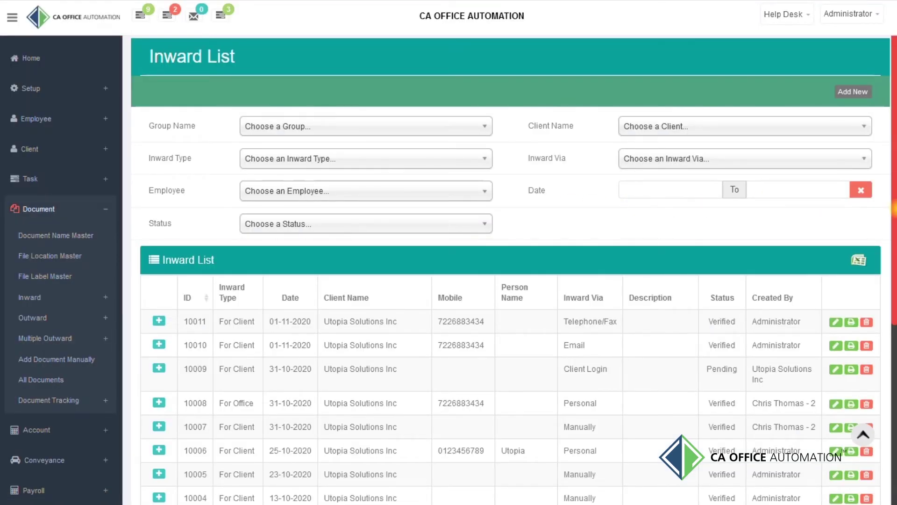
click(851, 322)
Start a new outward entry and set its recipient type to Employee after trying Department
click(54, 318)
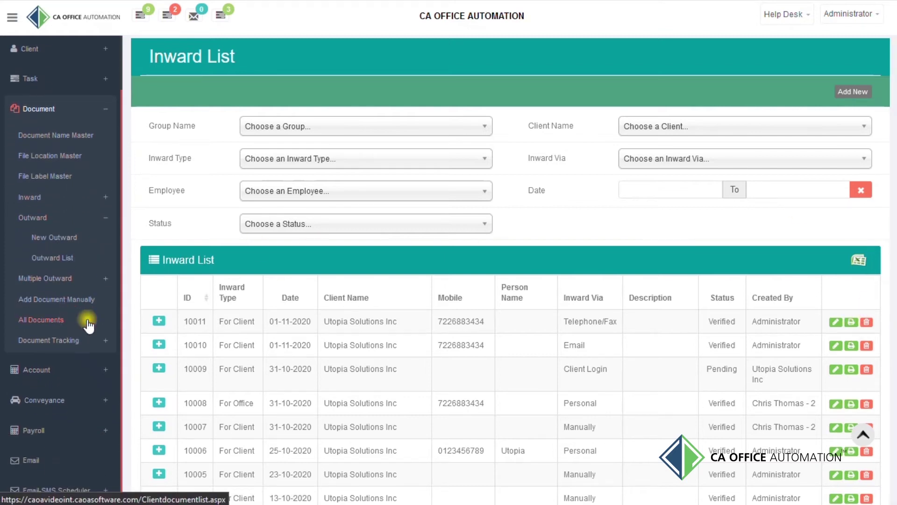
click(56, 234)
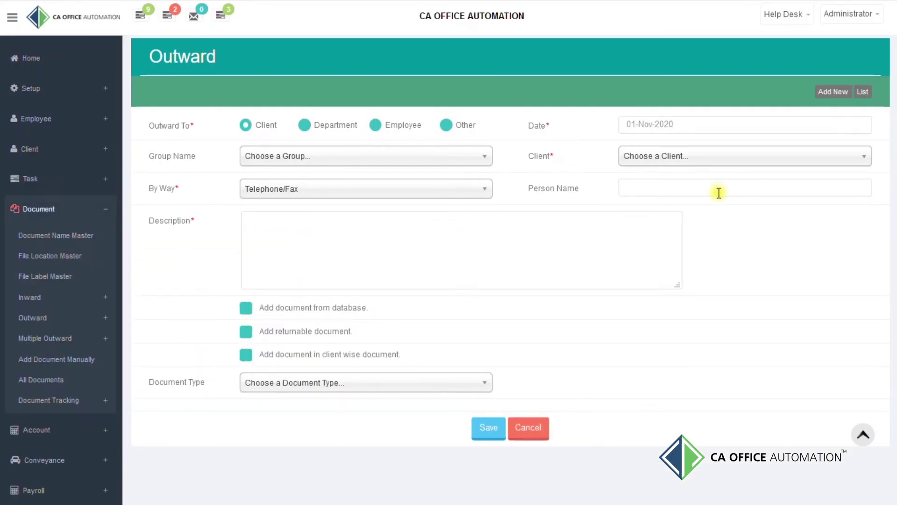
click(308, 126)
click(378, 125)
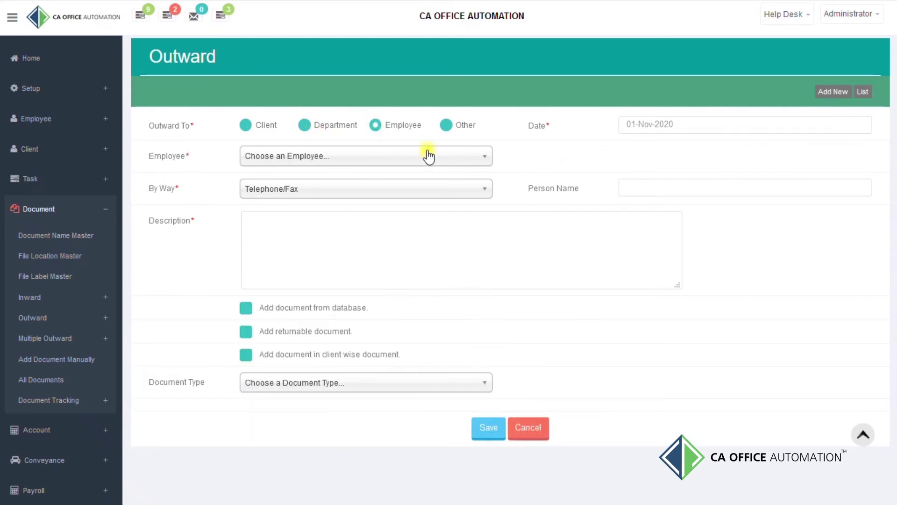
Set the outward's recipient type to Client after trying Other, and choose Utopia Solutions Inc - 2 - CL as the client
click(443, 125)
click(245, 125)
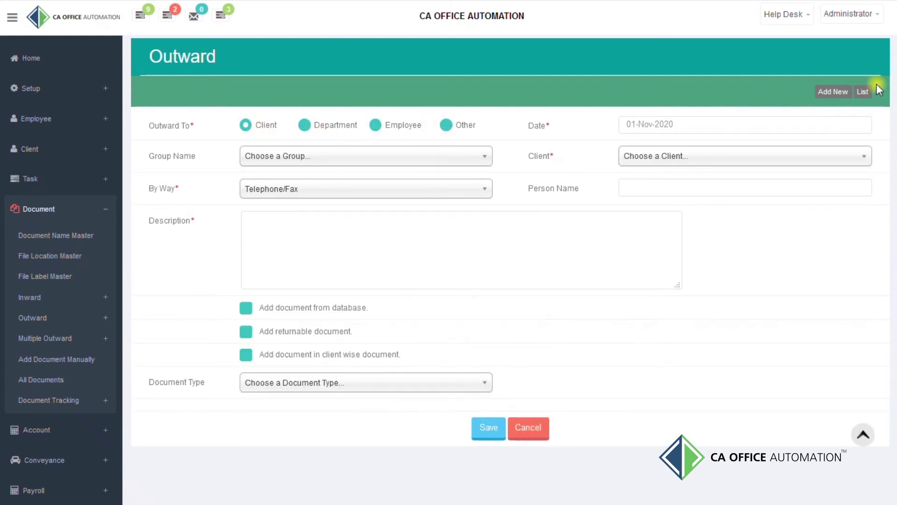
click(677, 159)
scroll(676, 260, down, 1)
click(668, 319)
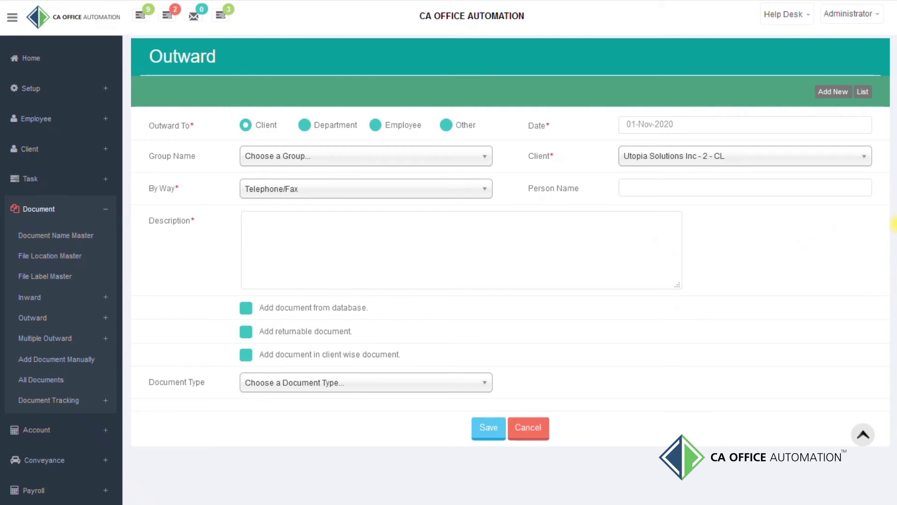
Set the outward's way to Email and enter "document" as both subject and description
click(429, 189)
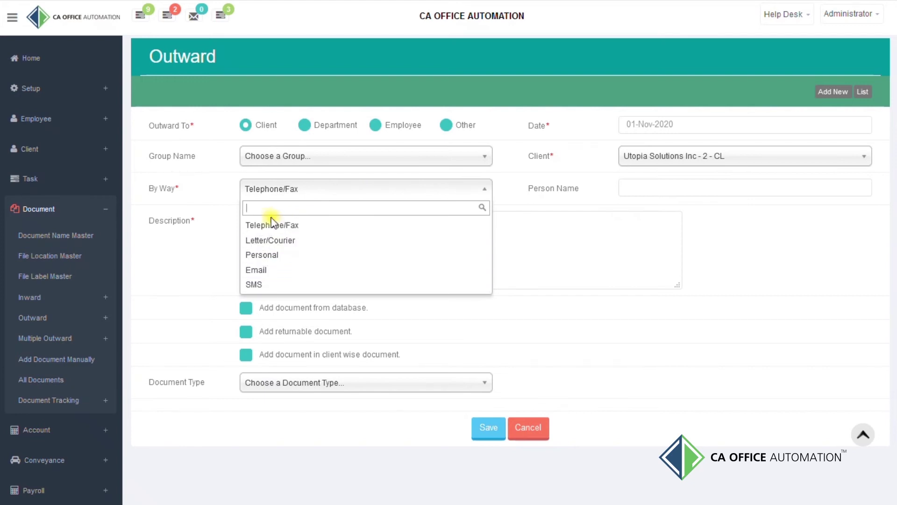
click(276, 269)
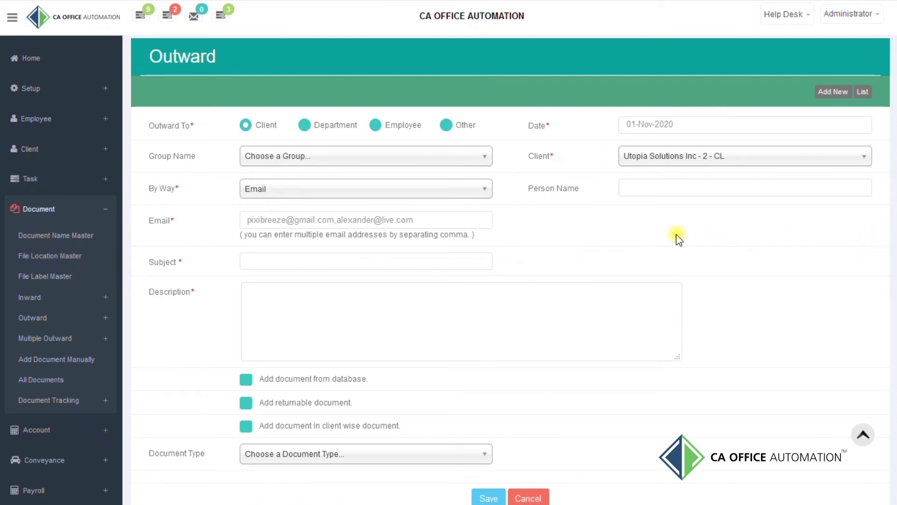
click(393, 263)
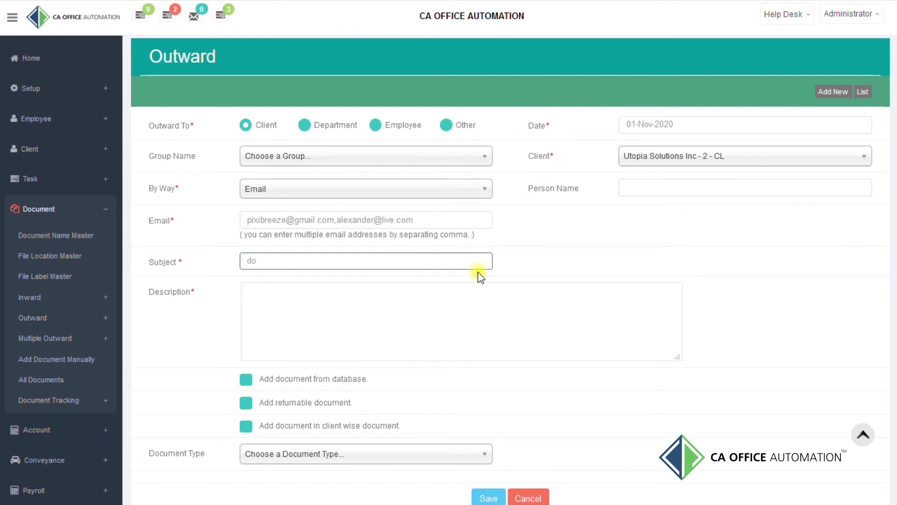
text(document)
key(Tab)
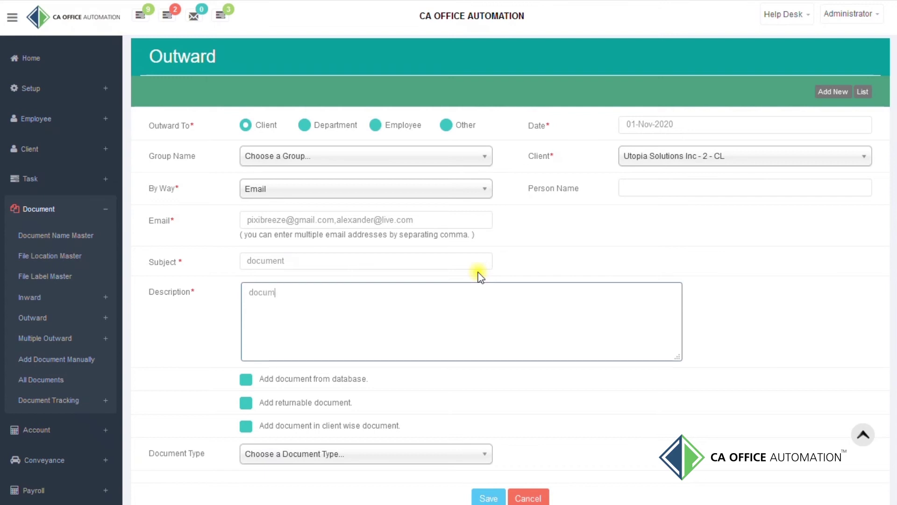
click(770, 314)
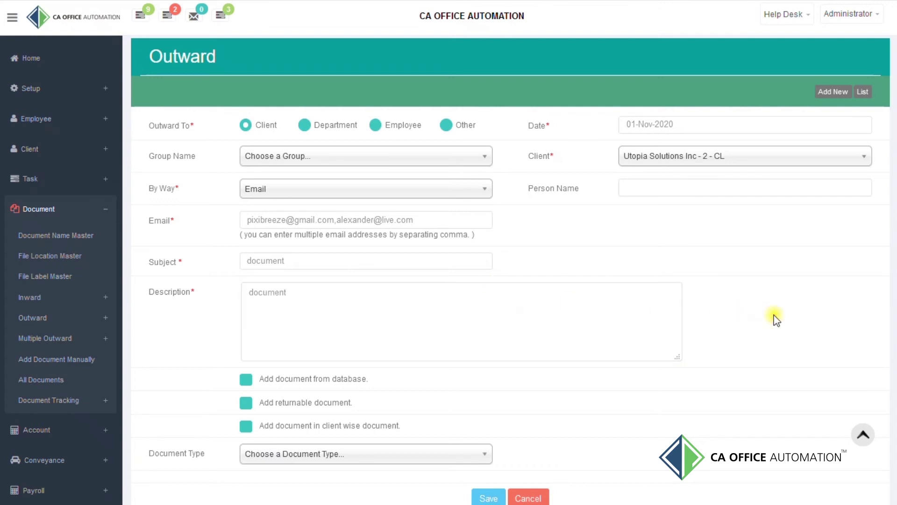
Try adding the two newest Trade License Copy files from the document database, and turn that option back off
scroll(778, 320, down, 1)
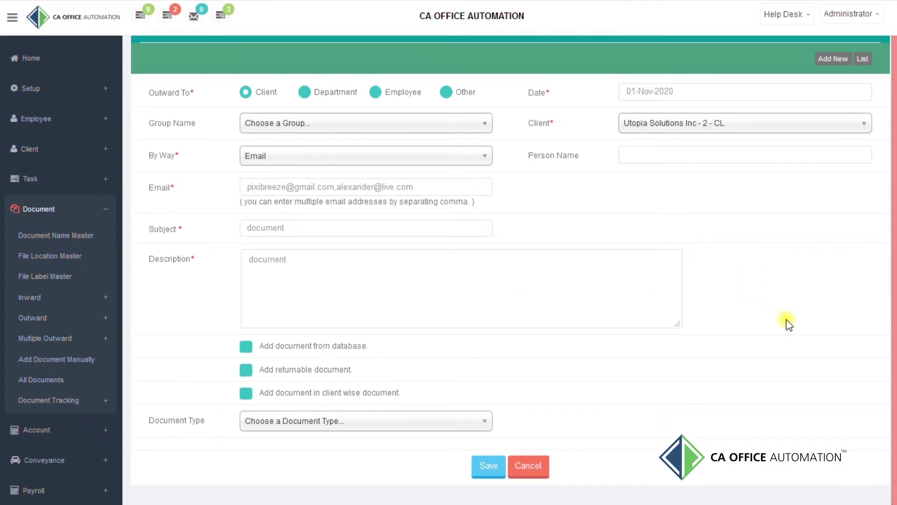
click(244, 351)
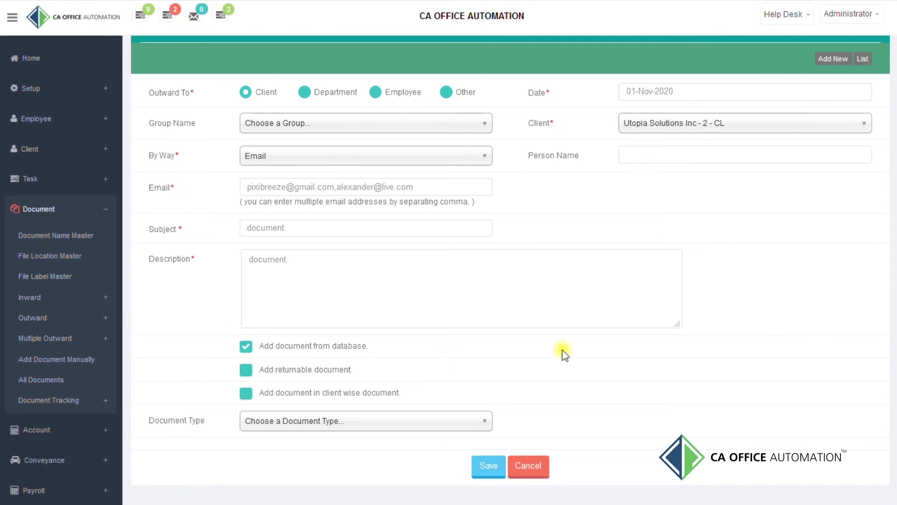
scroll(875, 280, down, 5)
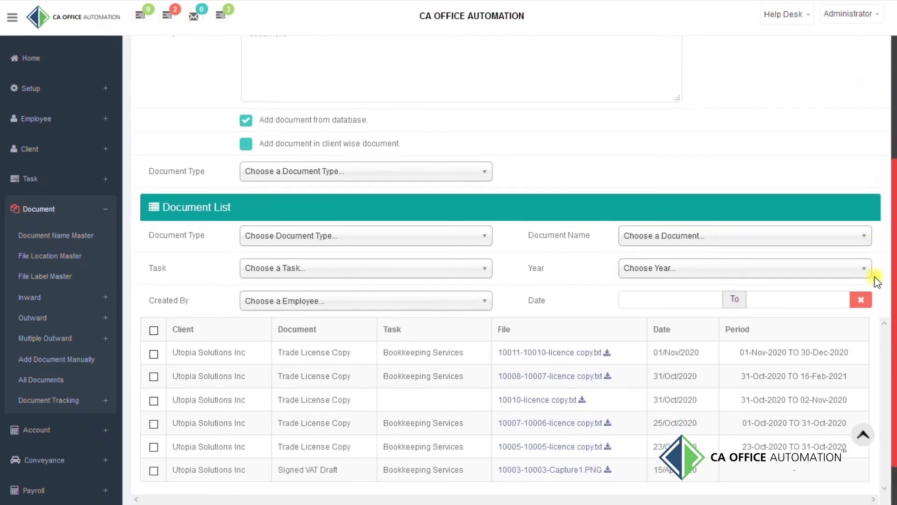
scroll(875, 280, down, 2)
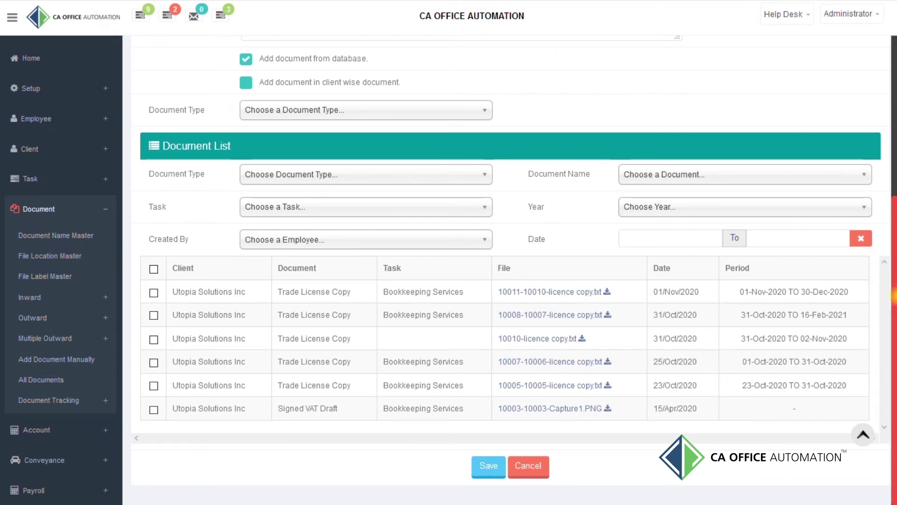
click(154, 292)
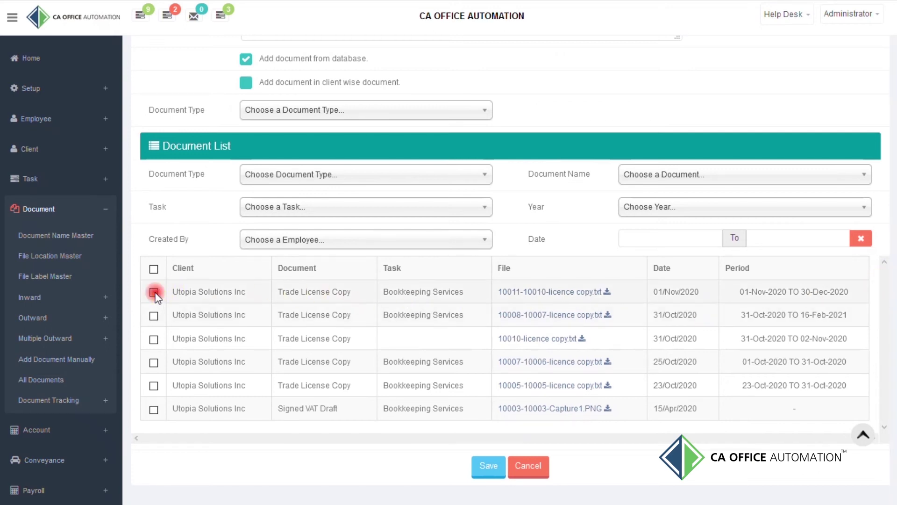
click(152, 316)
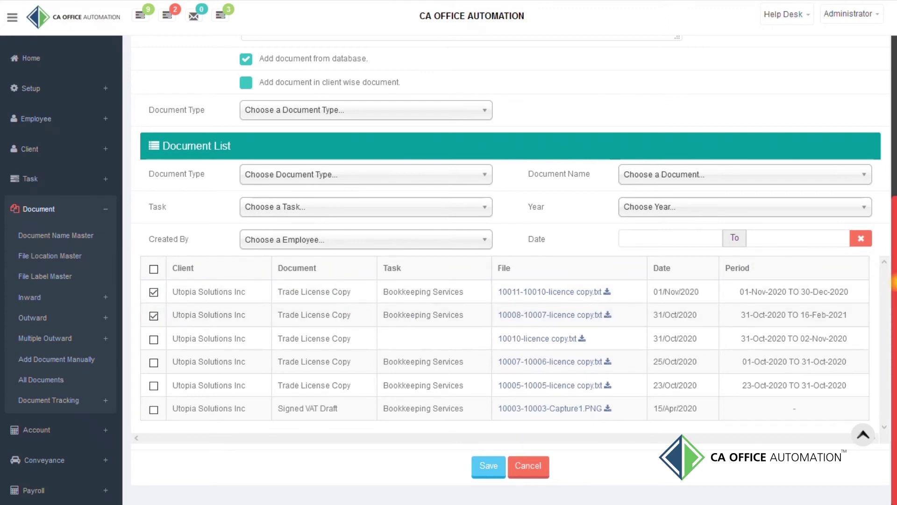
scroll(894, 280, up, 3)
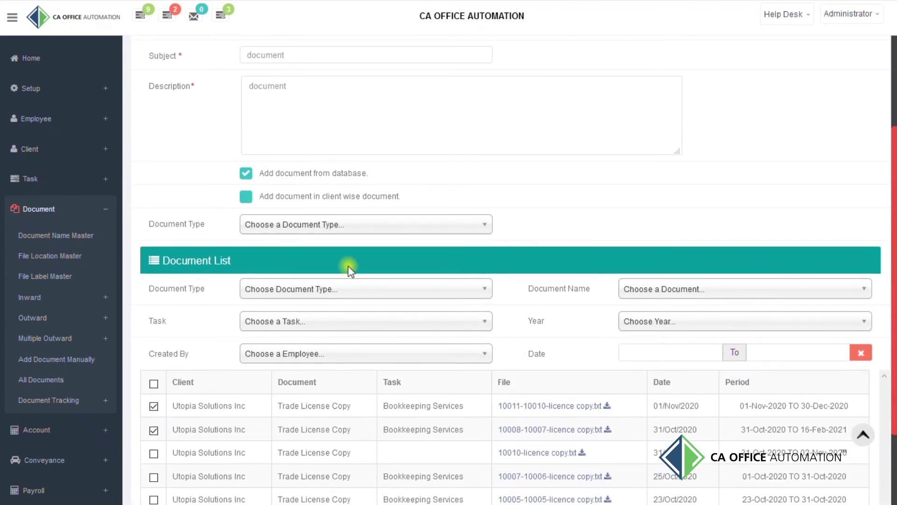
click(245, 173)
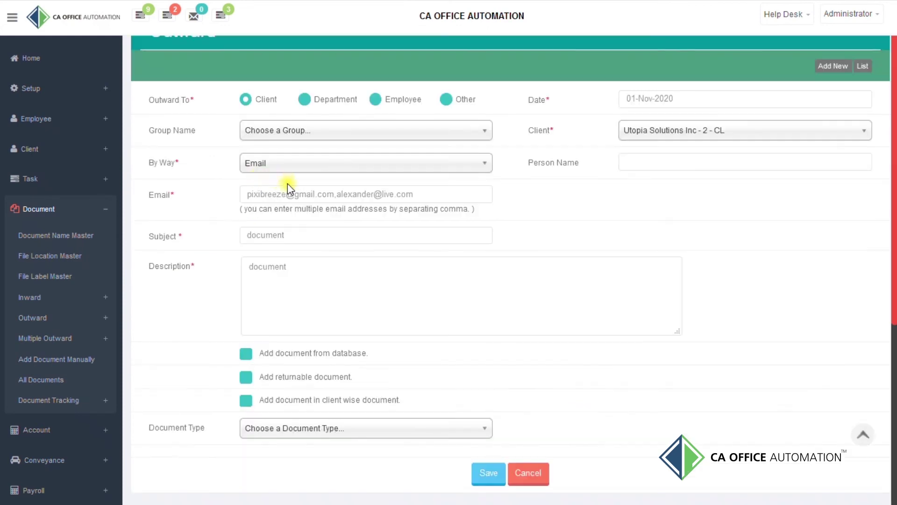
Enable returnable documents, select the Labour Contract of Utopia Solutions Inc, and enable adding the document in client wise document
click(246, 376)
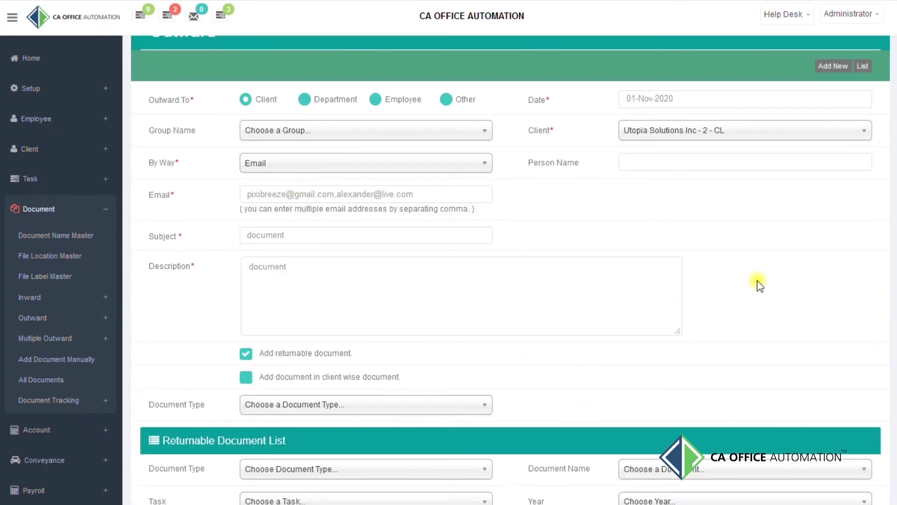
scroll(785, 266, down, 2)
scroll(799, 252, down, 2)
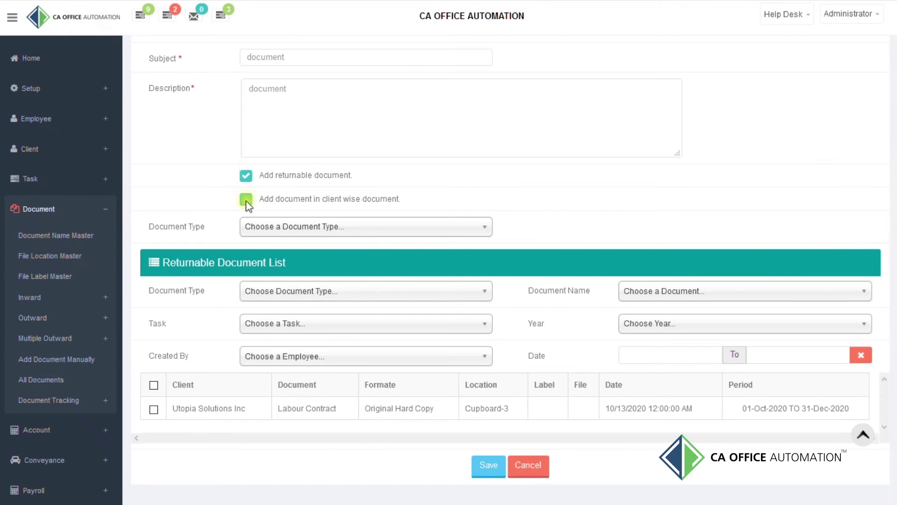
click(154, 409)
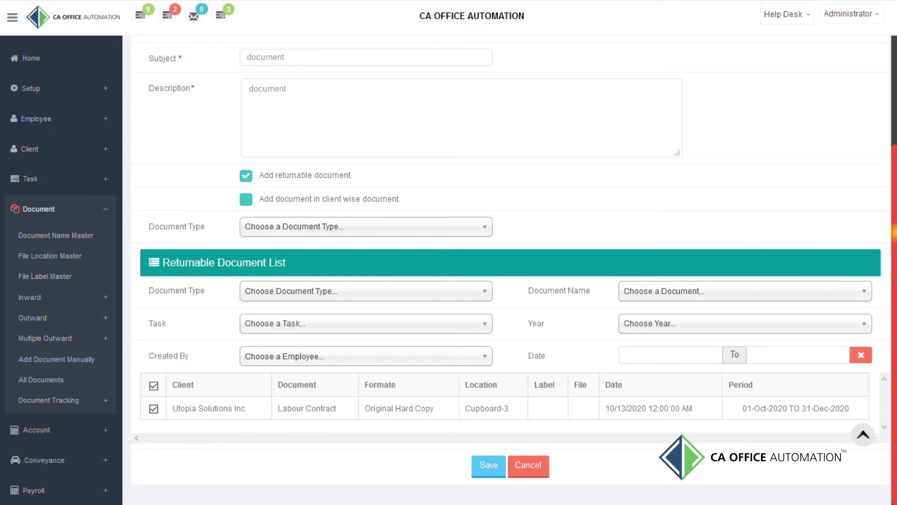
click(246, 199)
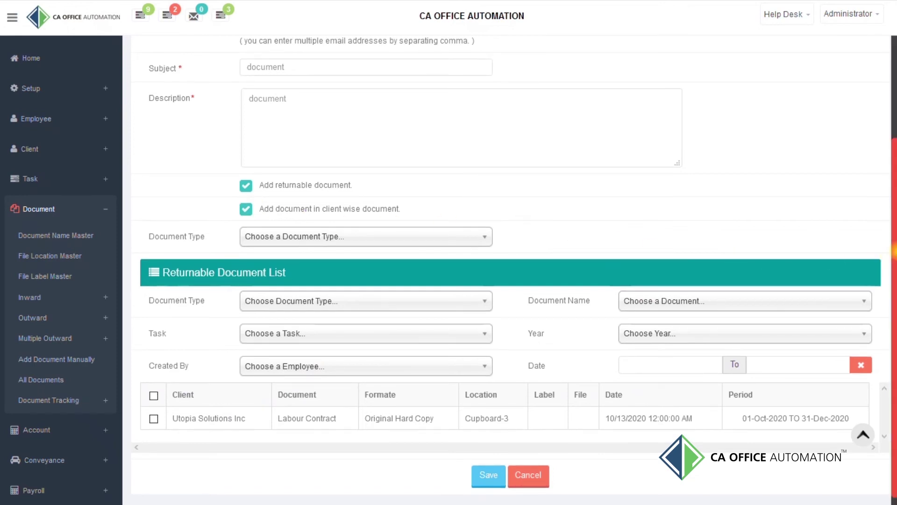
Change the outward's way to SMS, keep English after trying the other language, and set the SMS subject to Tax Return Filing Due Date
scroll(514, 269, up, 4)
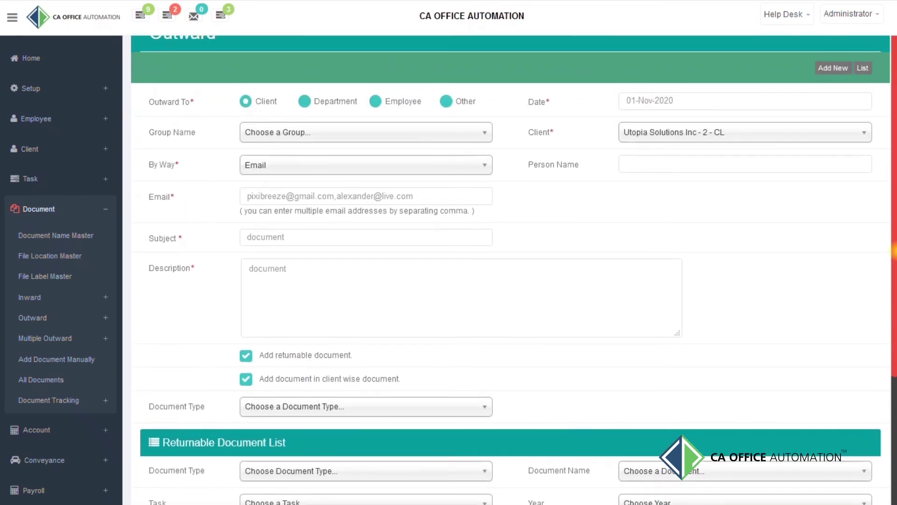
scroll(514, 269, up, 1)
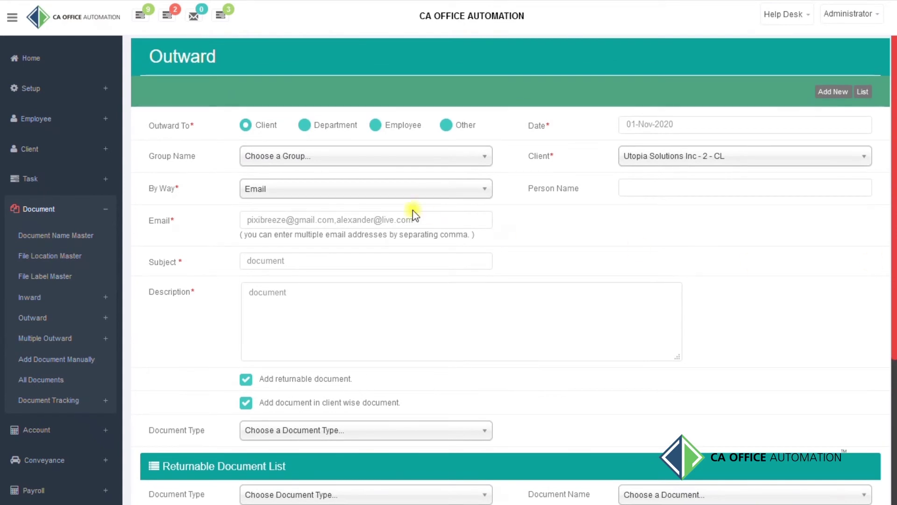
click(337, 189)
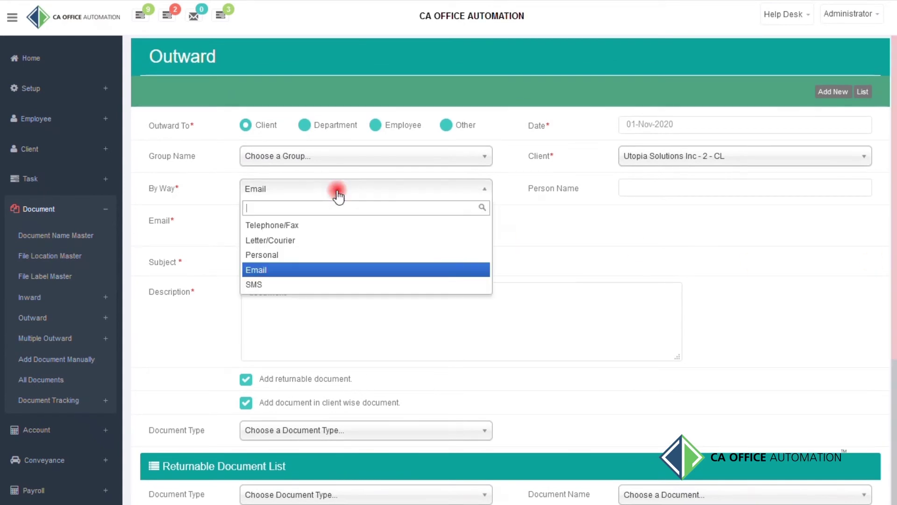
click(278, 283)
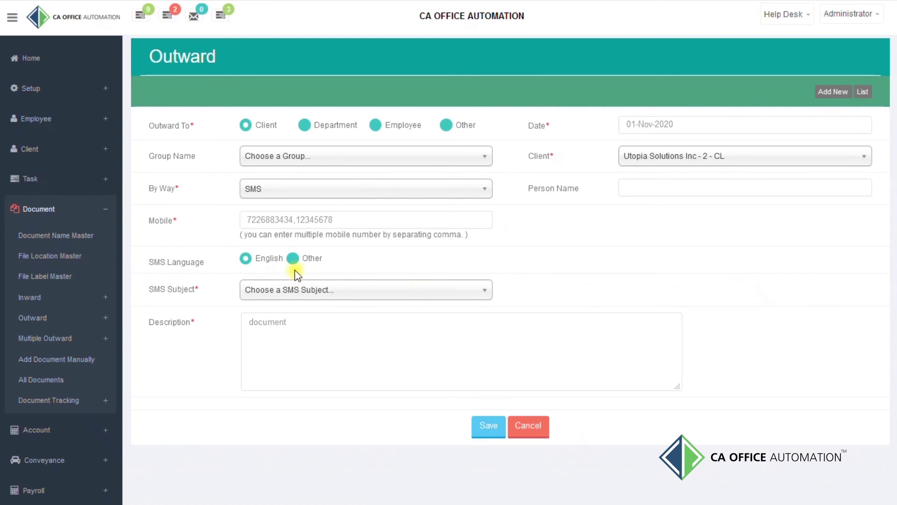
click(293, 257)
click(248, 258)
click(311, 290)
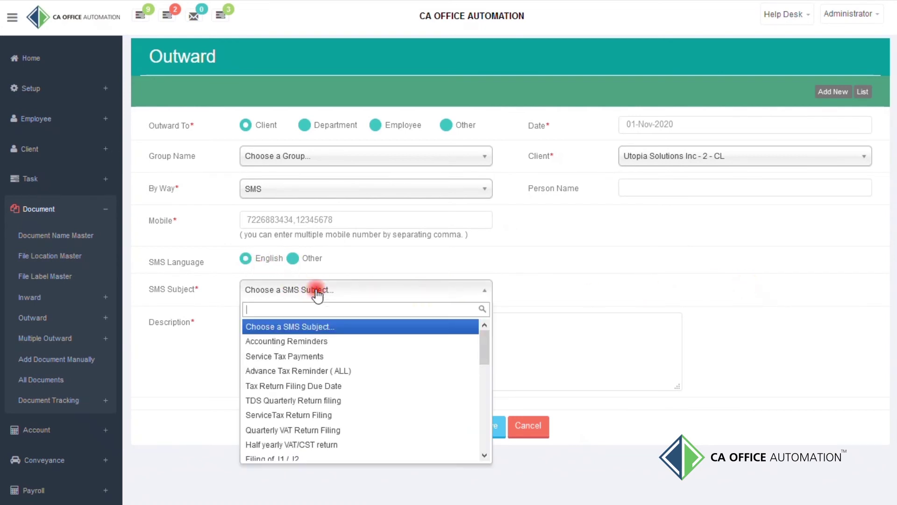
click(292, 386)
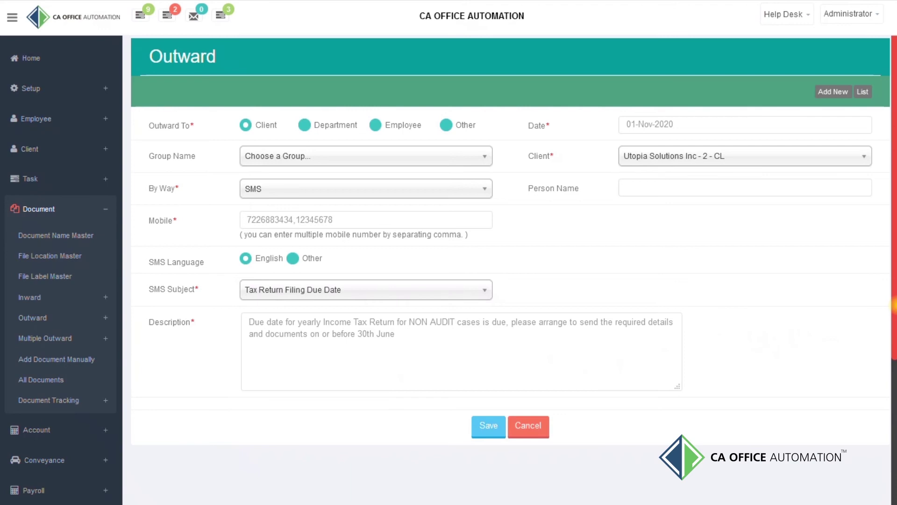
Try the Department, Employee and Other recipient types for the SMS outward
click(325, 131)
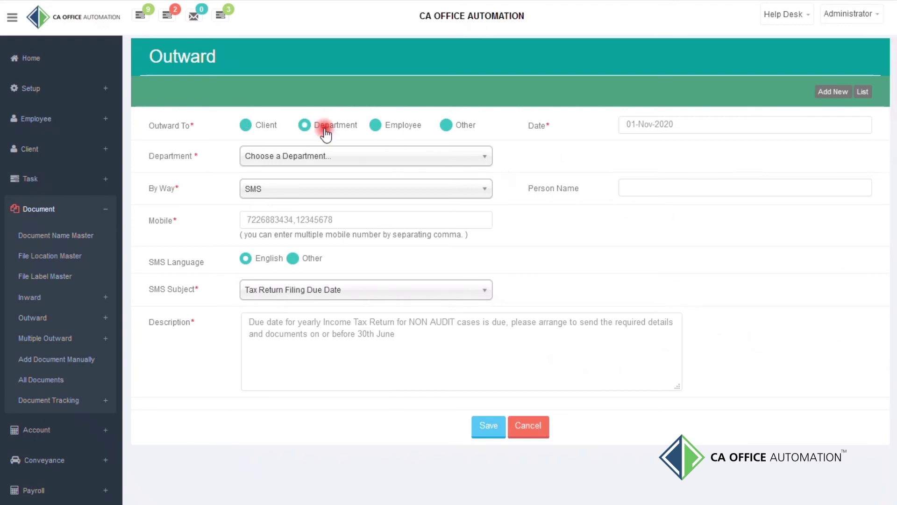
click(377, 126)
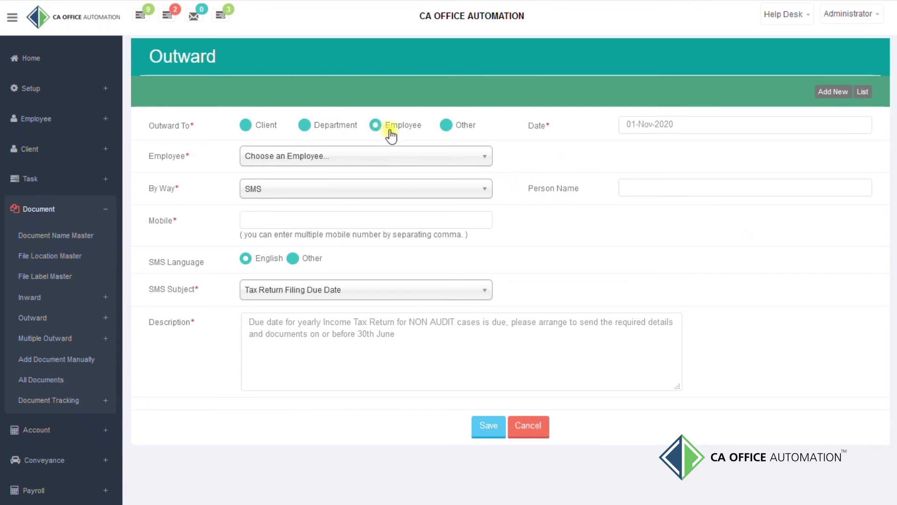
click(446, 124)
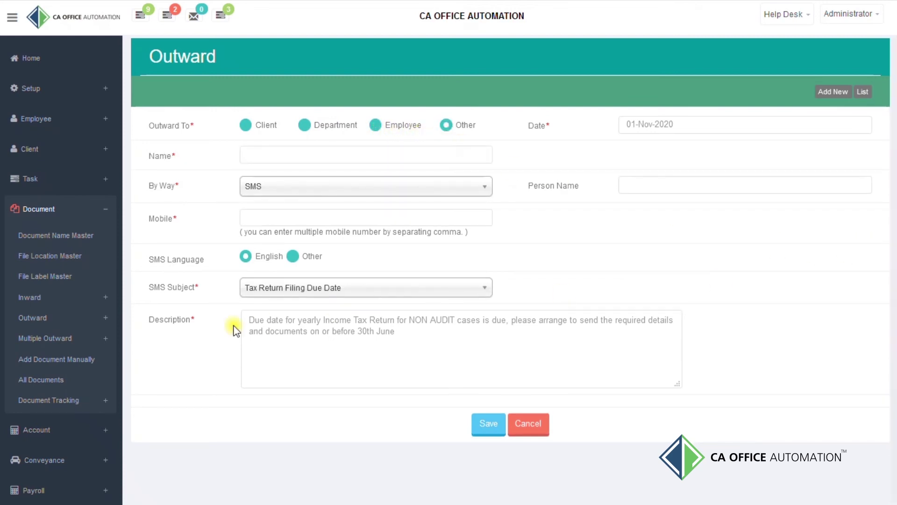
Open the list of recorded outwards
click(61, 317)
scroll(70, 304, down, 2)
click(49, 262)
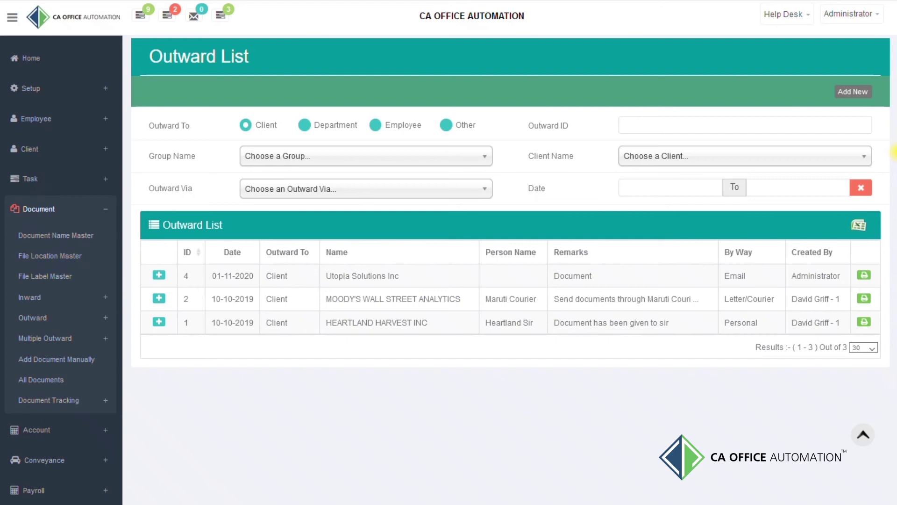
Open a new multiple outward entry and examine its filters, outward types, SMS fields and client list
click(66, 337)
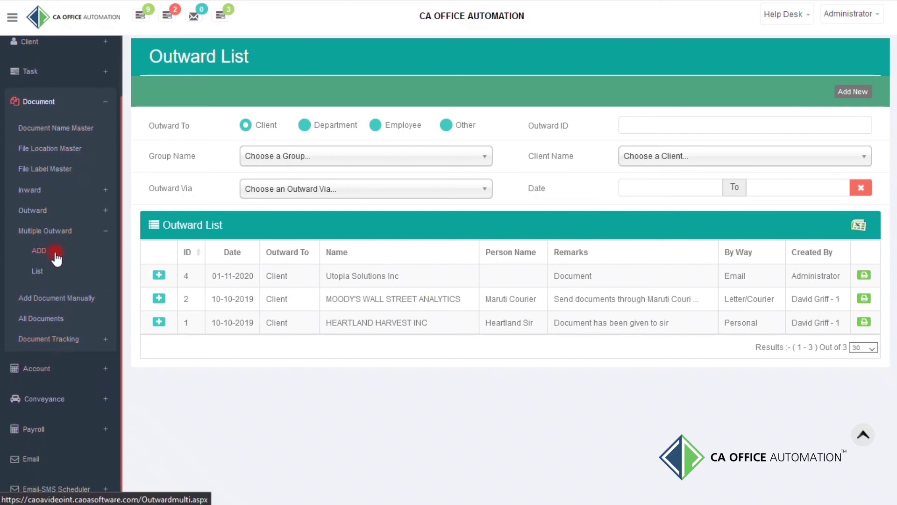
click(43, 252)
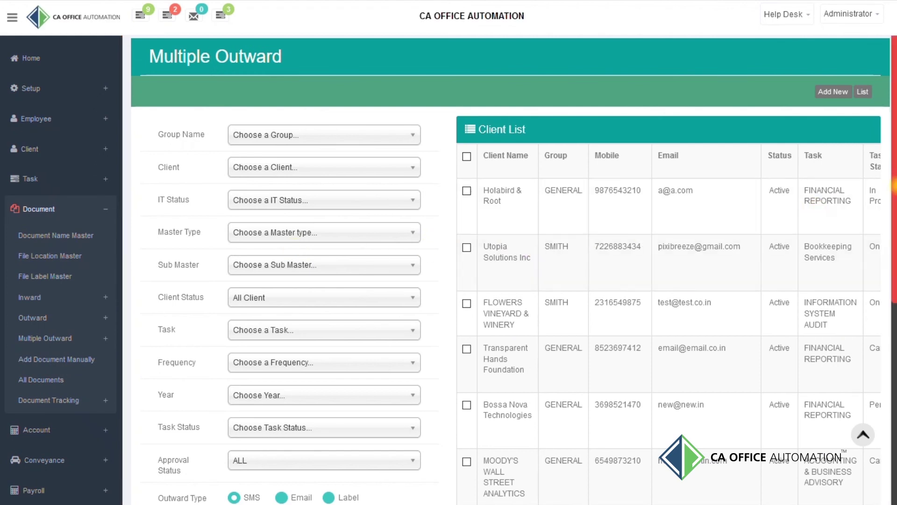
scroll(514, 270, down, 6)
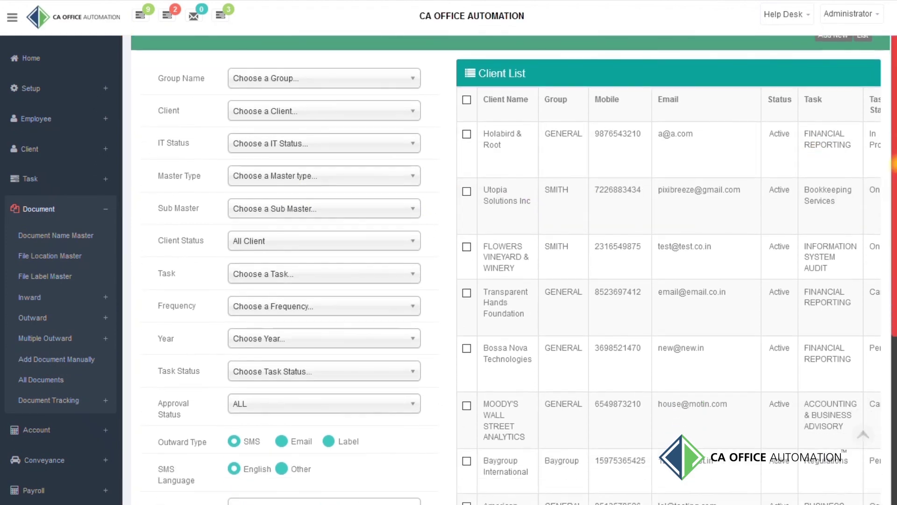
scroll(514, 270, down, 2)
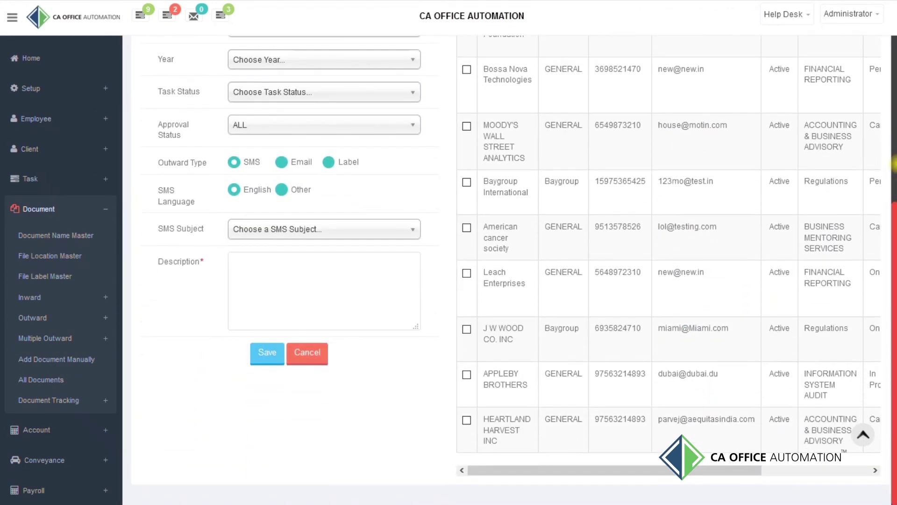
scroll(514, 269, up, 5)
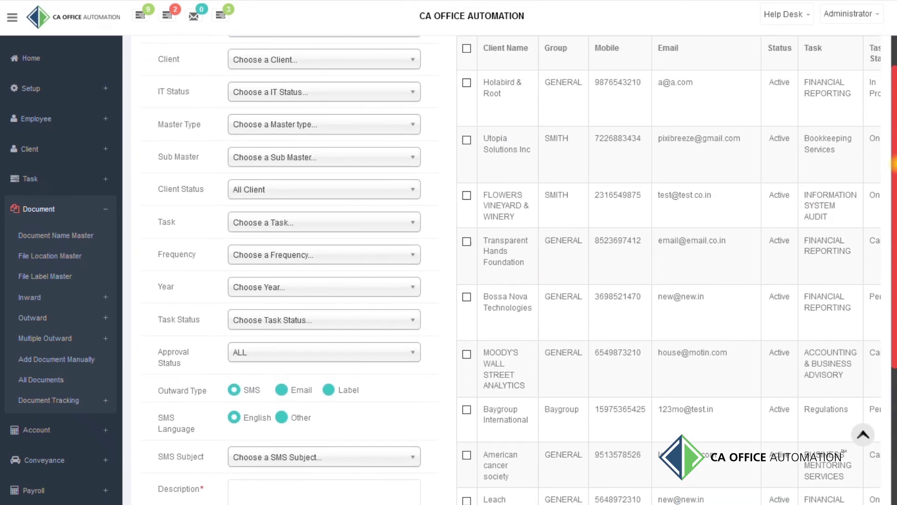
scroll(514, 269, up, 2)
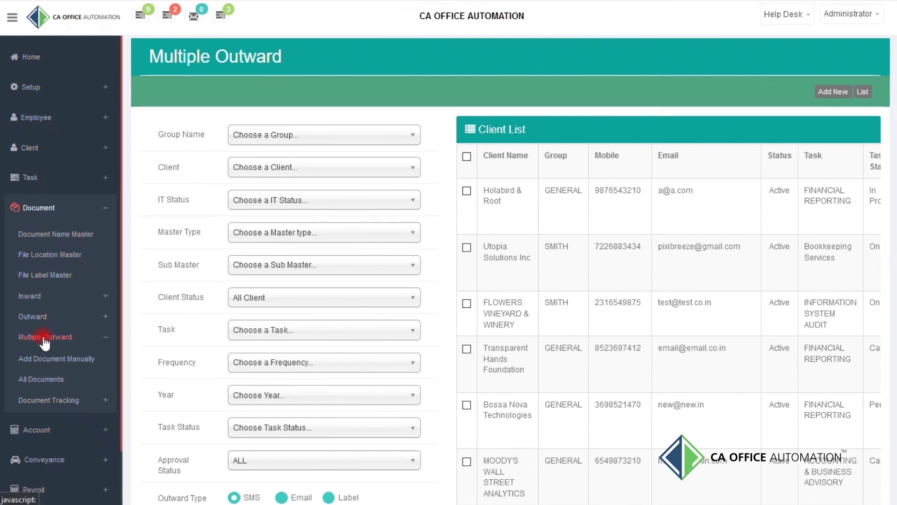
View the list of recorded multiple outwards, and open the form for adding a document manually
click(74, 337)
click(37, 280)
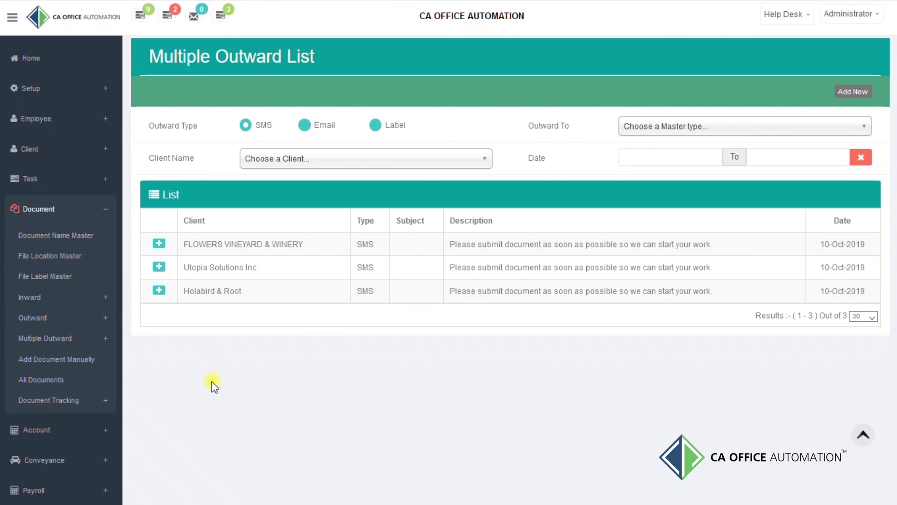
click(50, 359)
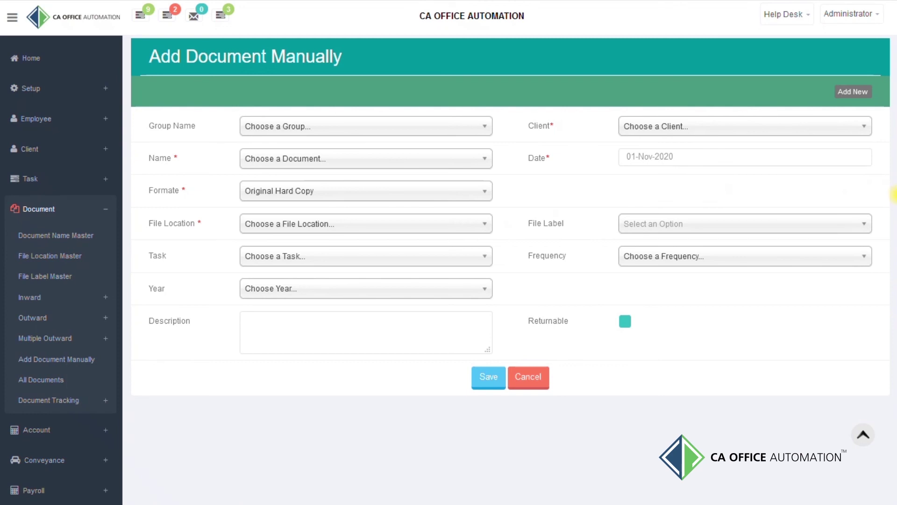
Open the list of all documents, start its Excel export and cancel the file download
click(27, 379)
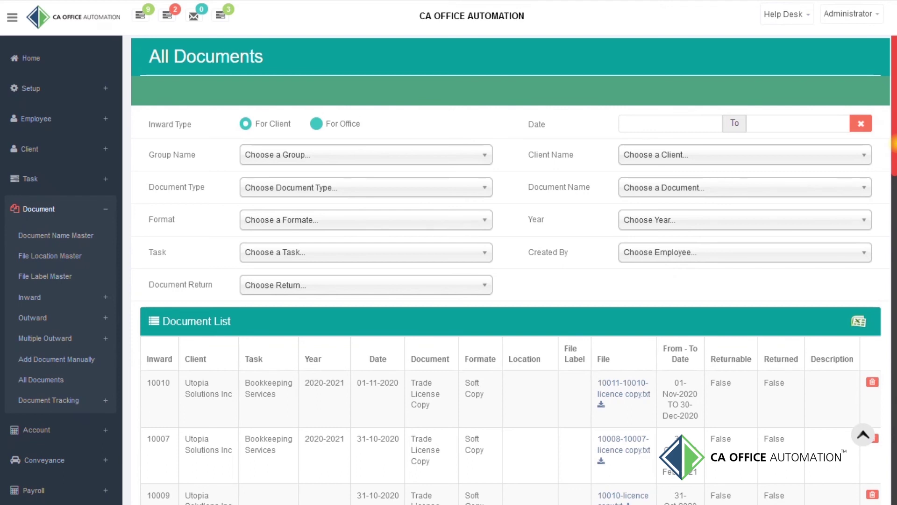
click(857, 321)
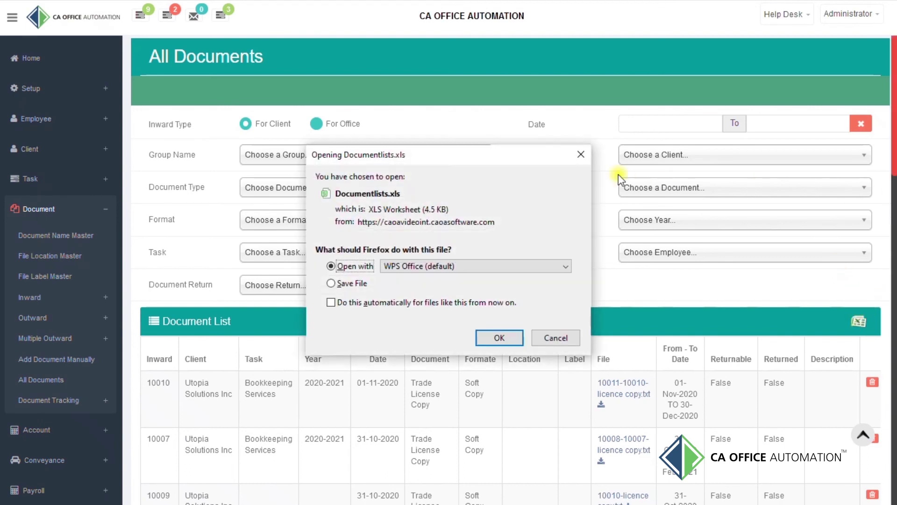
click(580, 154)
Open the Track Document Master and list the documents tracked for the Bookkeeping Services task
click(48, 399)
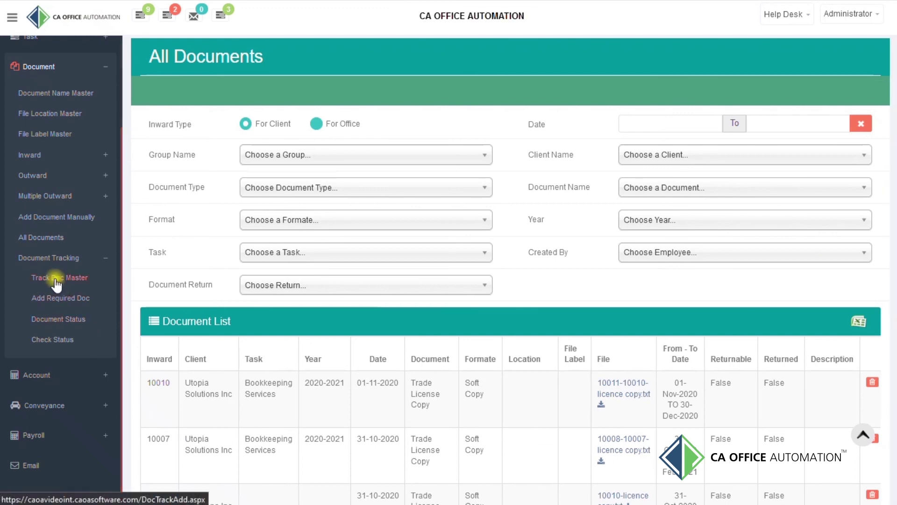
click(33, 278)
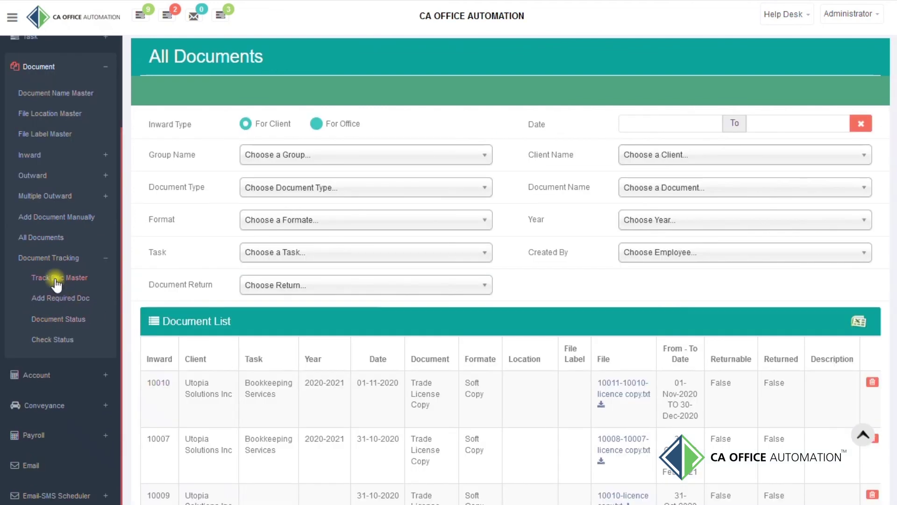
click(56, 280)
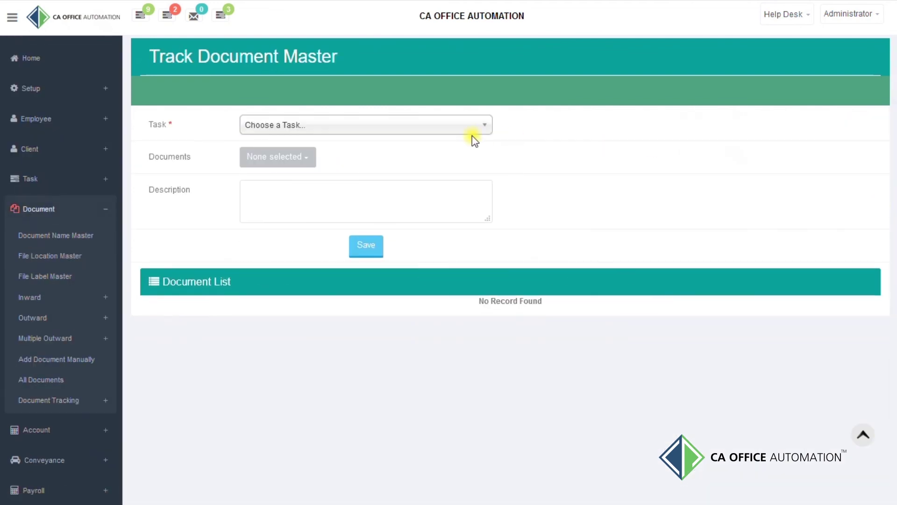
click(427, 124)
scroll(355, 201, down, 3)
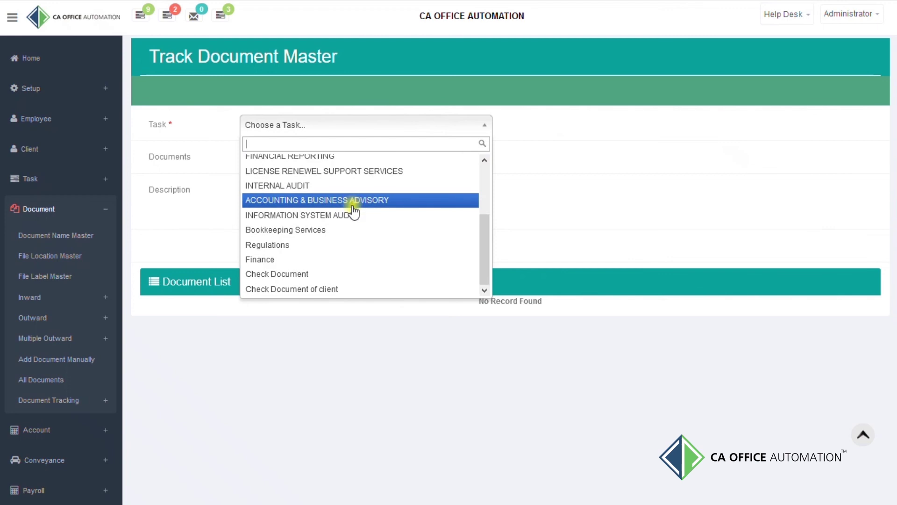
click(331, 229)
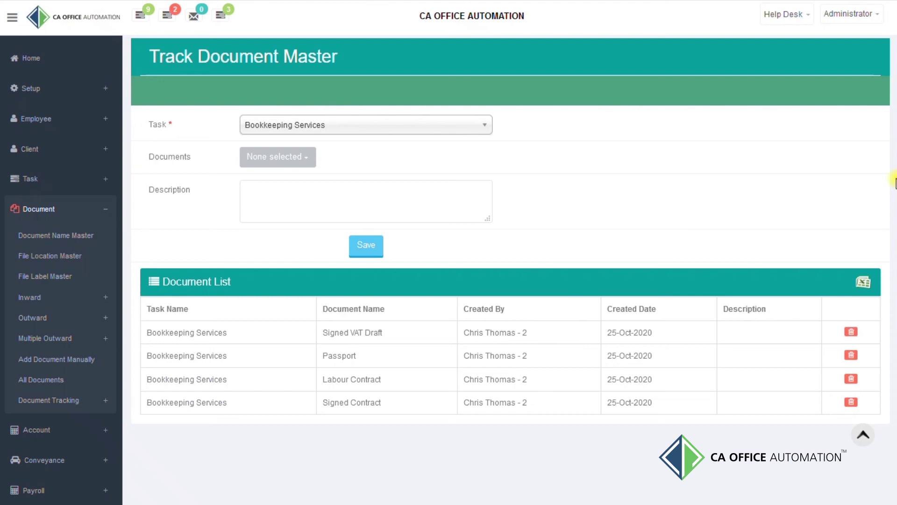
Open a required document entry for client Utopia Solutions Inc and choose the task FINANCIAL REPORTING - Second Quarter (July - Sep) 2020-2021
click(60, 400)
scroll(61, 374, down, 3)
click(58, 292)
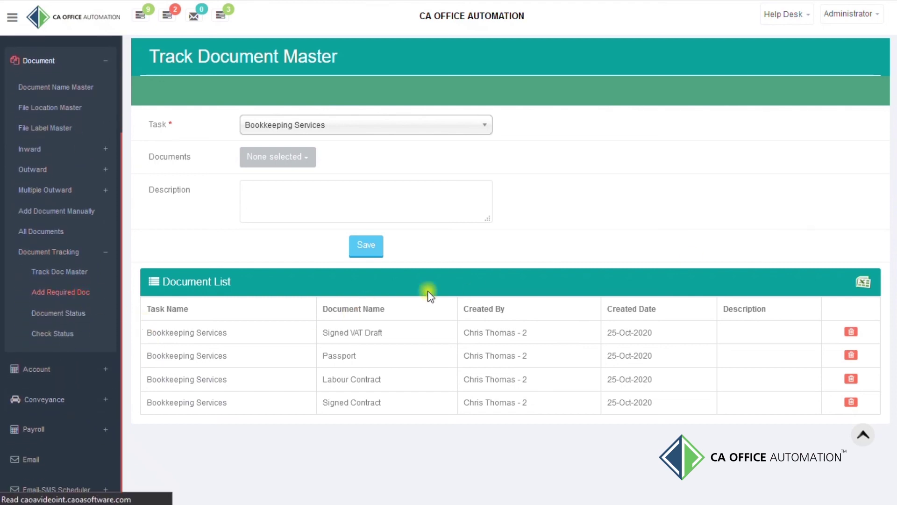
click(371, 127)
scroll(324, 258, down, 2)
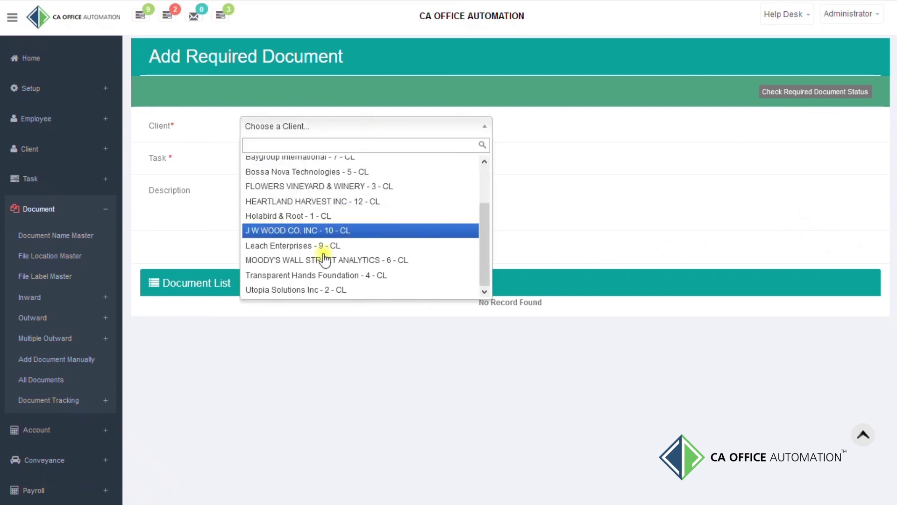
click(294, 290)
click(323, 159)
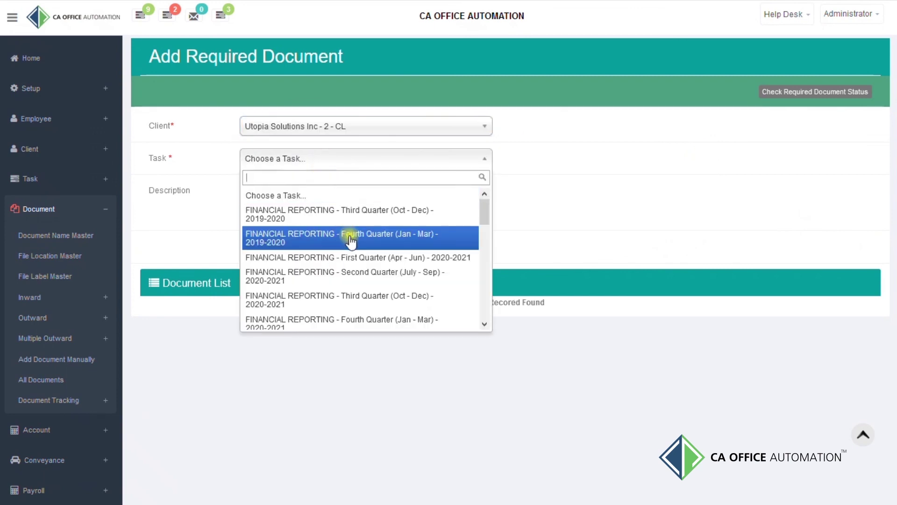
click(335, 277)
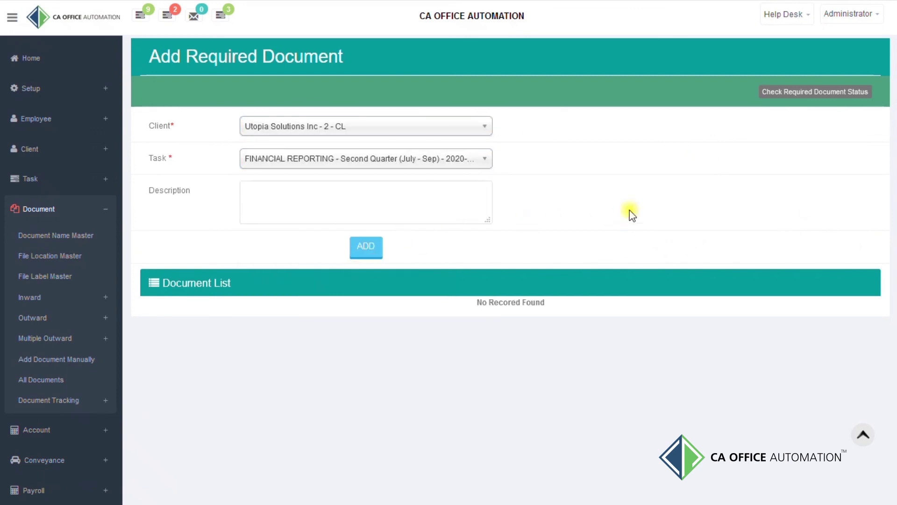
Check the required document status of Utopia Solutions Inc for Bookkeeping Services - First Quarter (Apr - Jun) 2020-2021
click(61, 399)
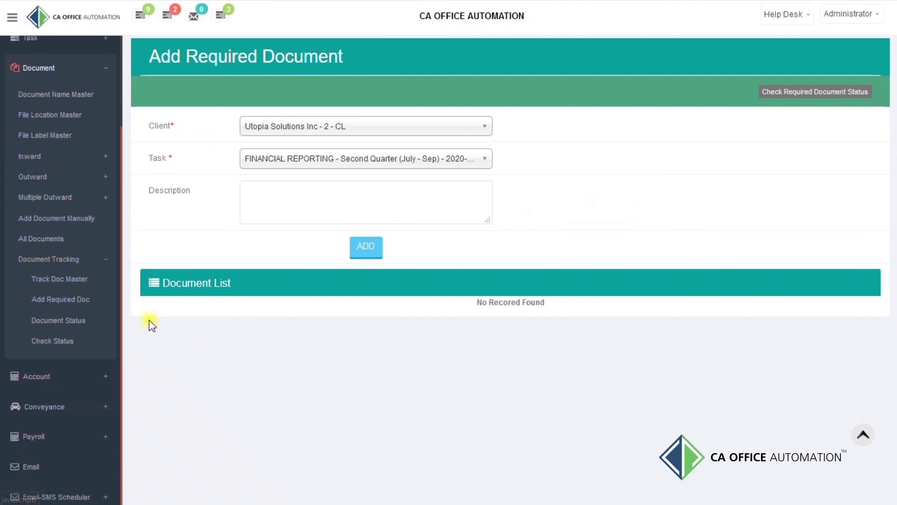
click(70, 320)
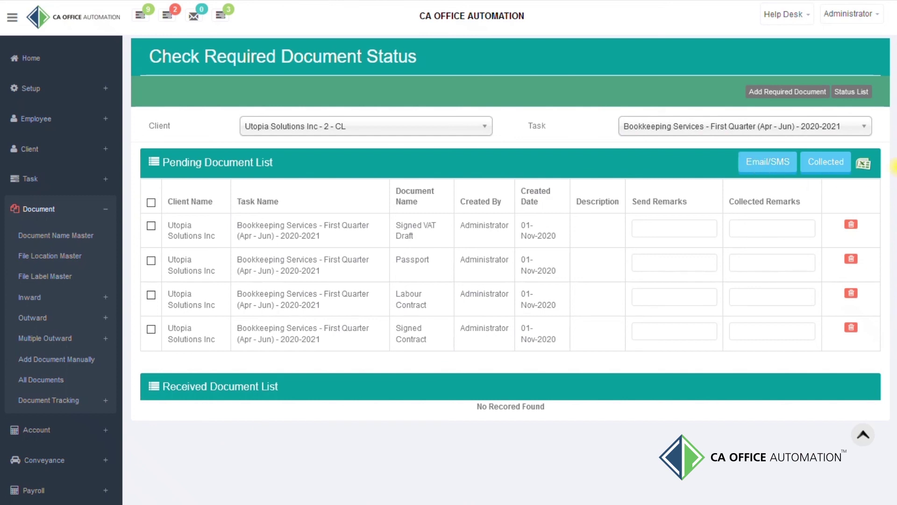
Open the Track Document List and expand the send details of the Utopia Solutions Inc record
click(70, 400)
scroll(70, 400, down, 3)
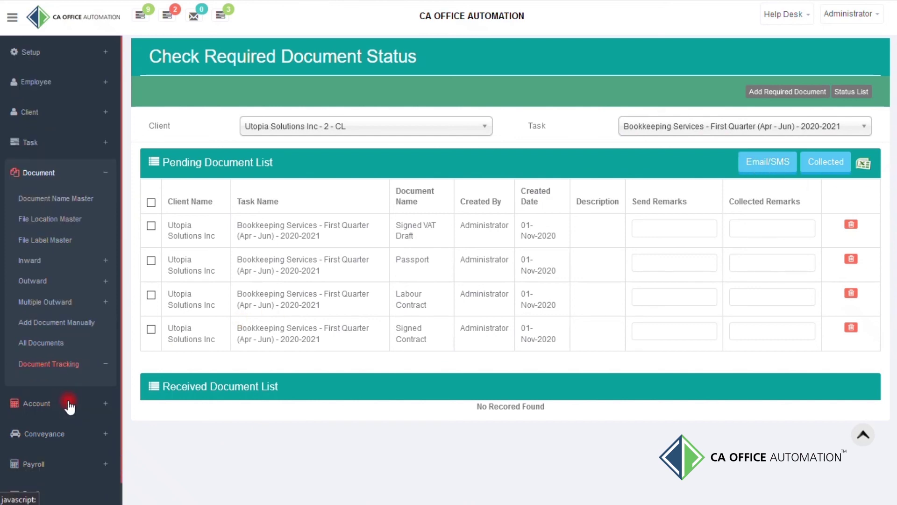
click(87, 343)
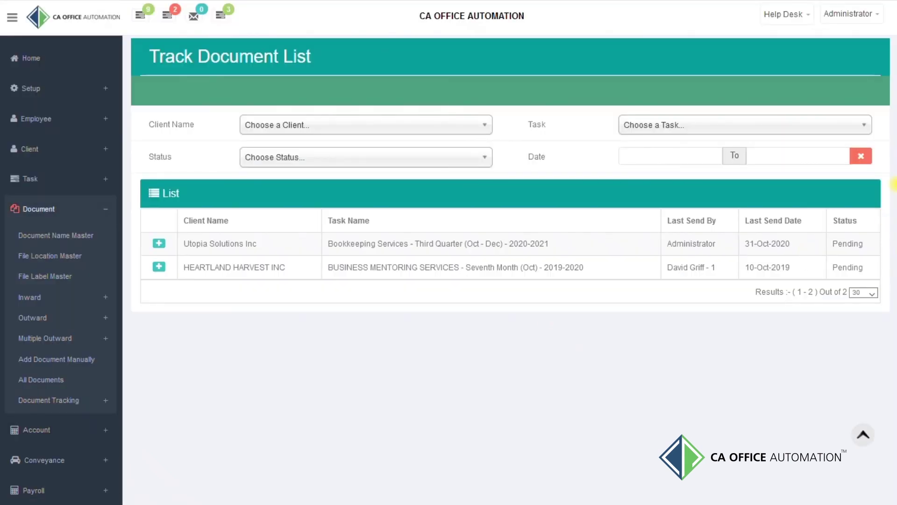
click(159, 243)
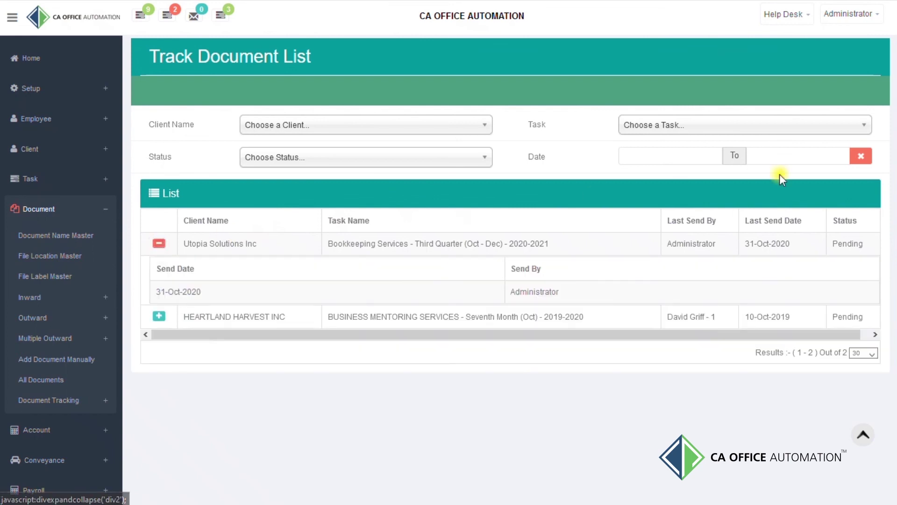